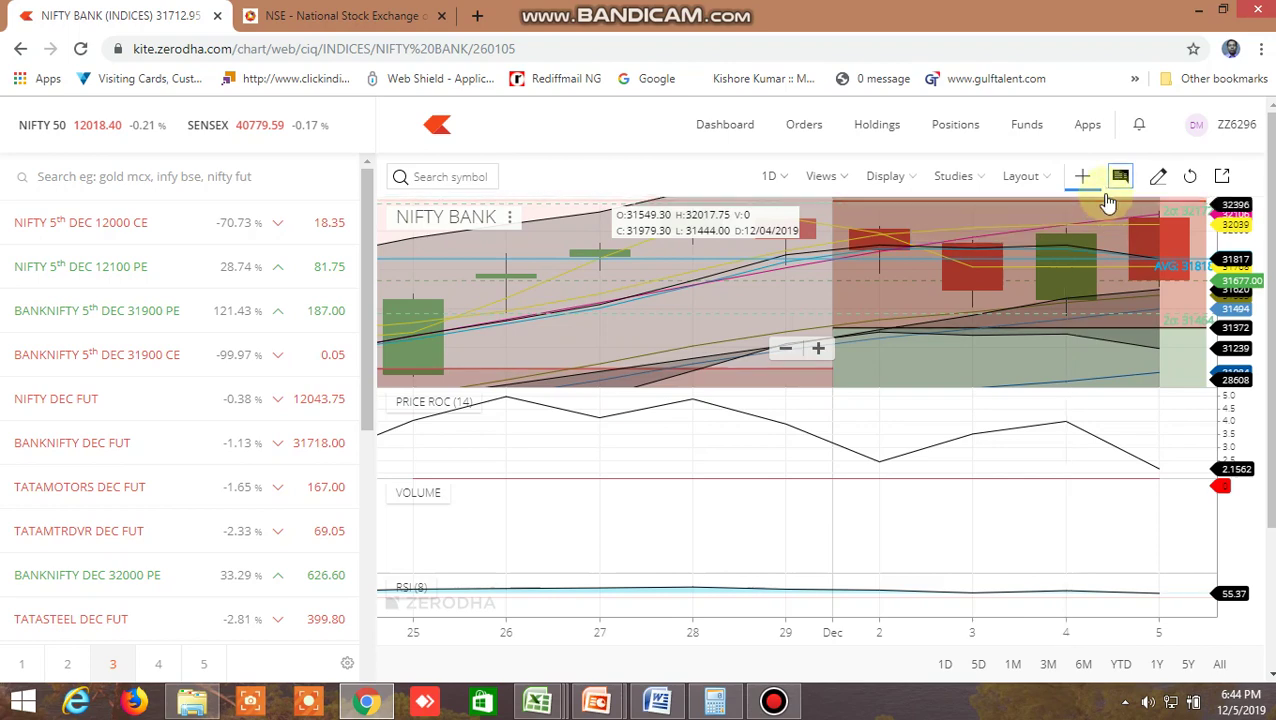
Examine the NIFTY BANK daily chart over the past two months and its most recent candles.
scroll(1105, 215, down, 10)
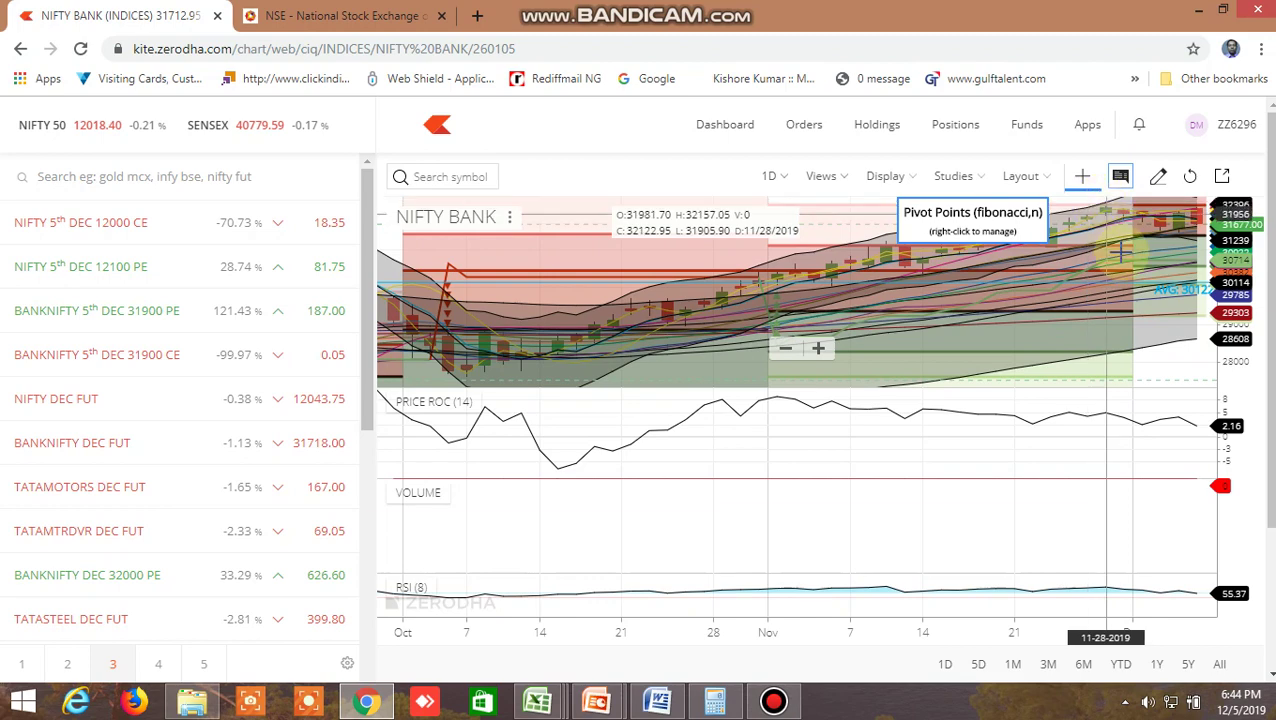
scroll(1110, 260, up, 3)
scroll(1110, 262, up, 5)
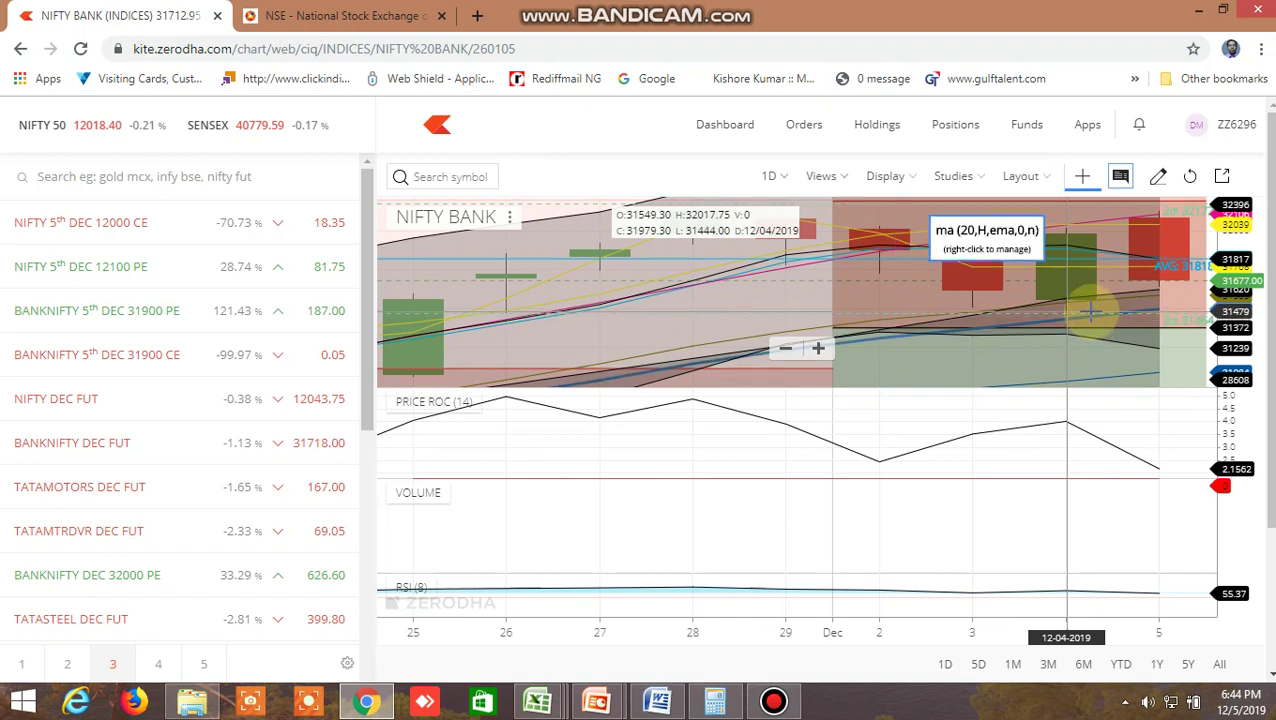
Switch to the NSE option chain page and examine NIFTY call and put open interest and totals for the 12DEC2019 expiry.
click(386, 26)
scroll(635, 329, up, 8)
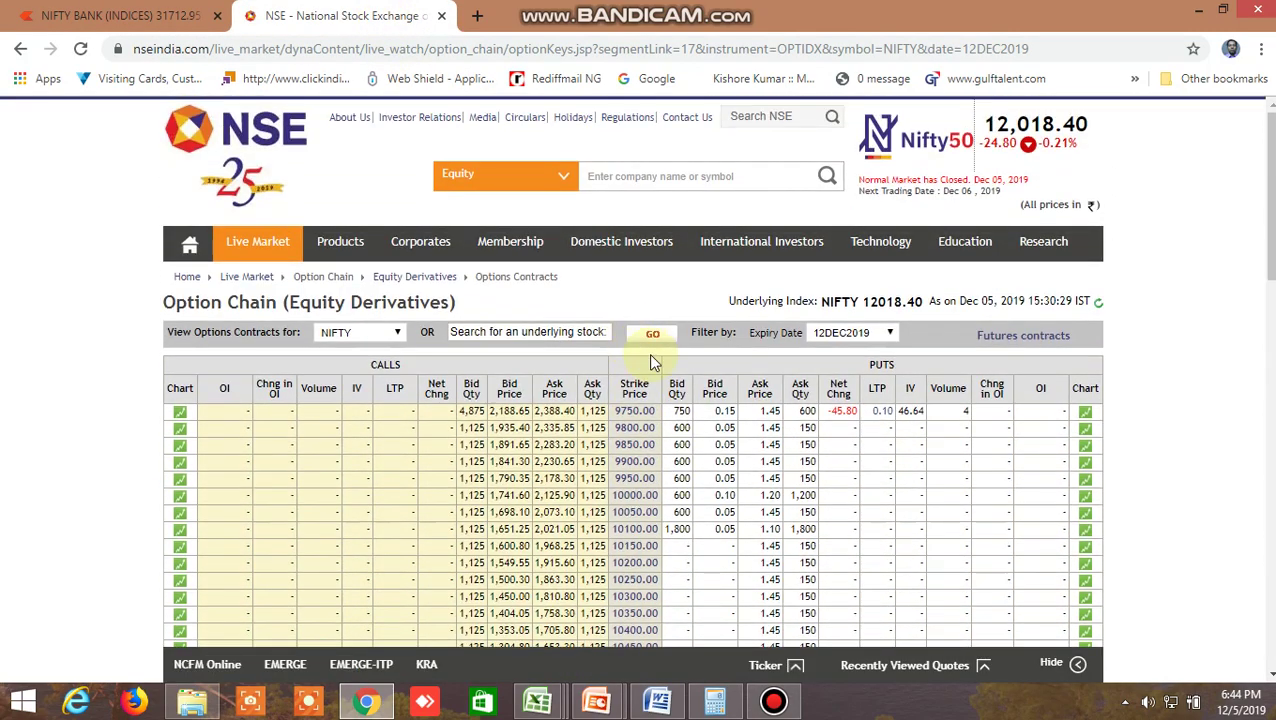
scroll(652, 360, down, 2)
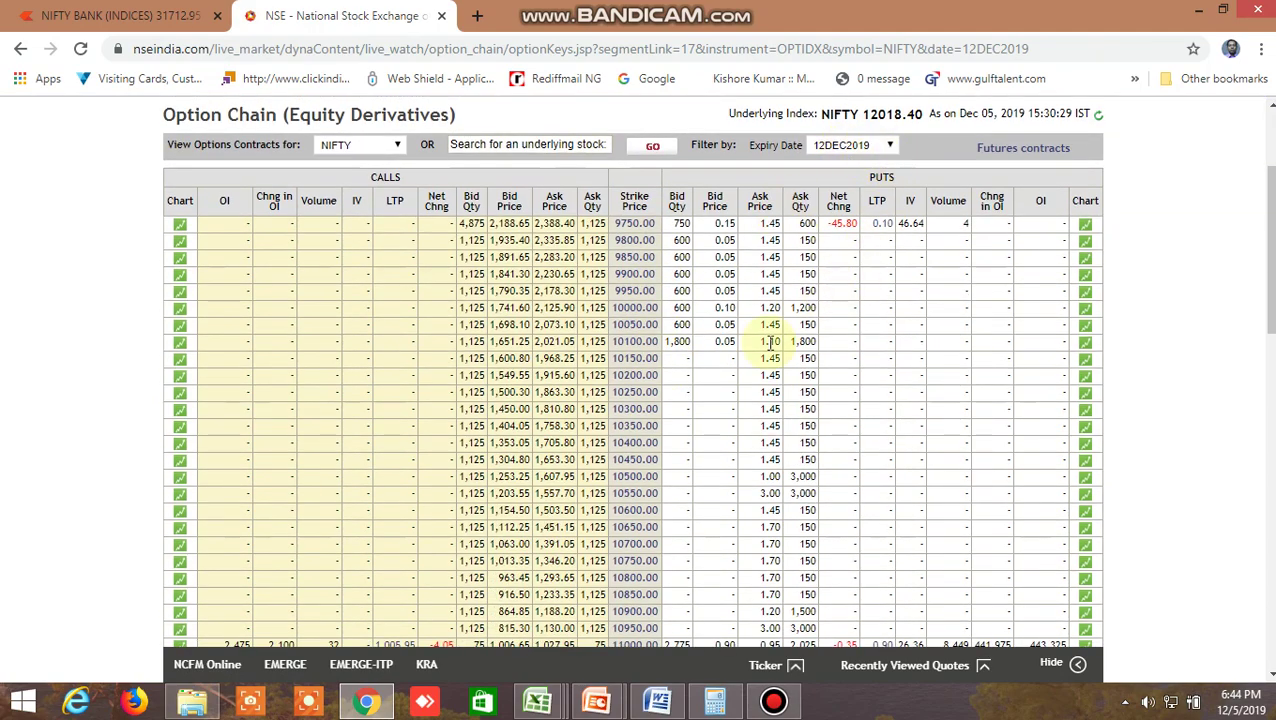
scroll(735, 375, down, 6)
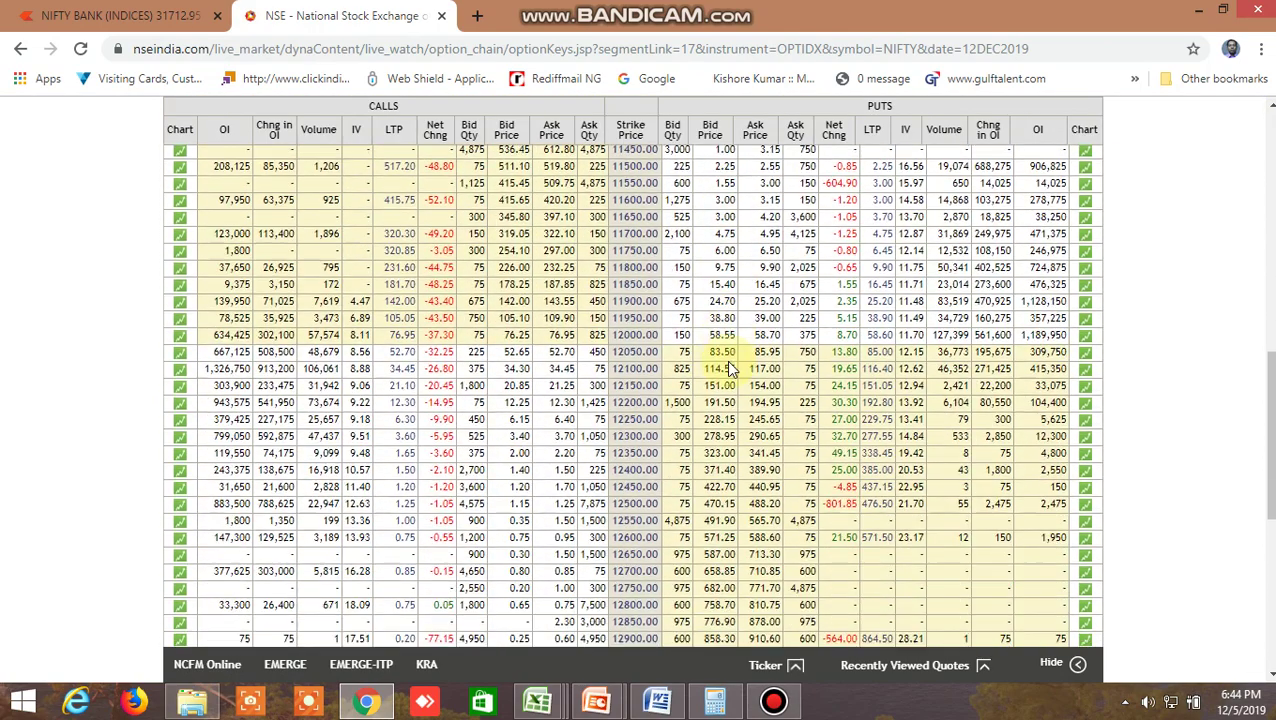
scroll(731, 362, down, 3)
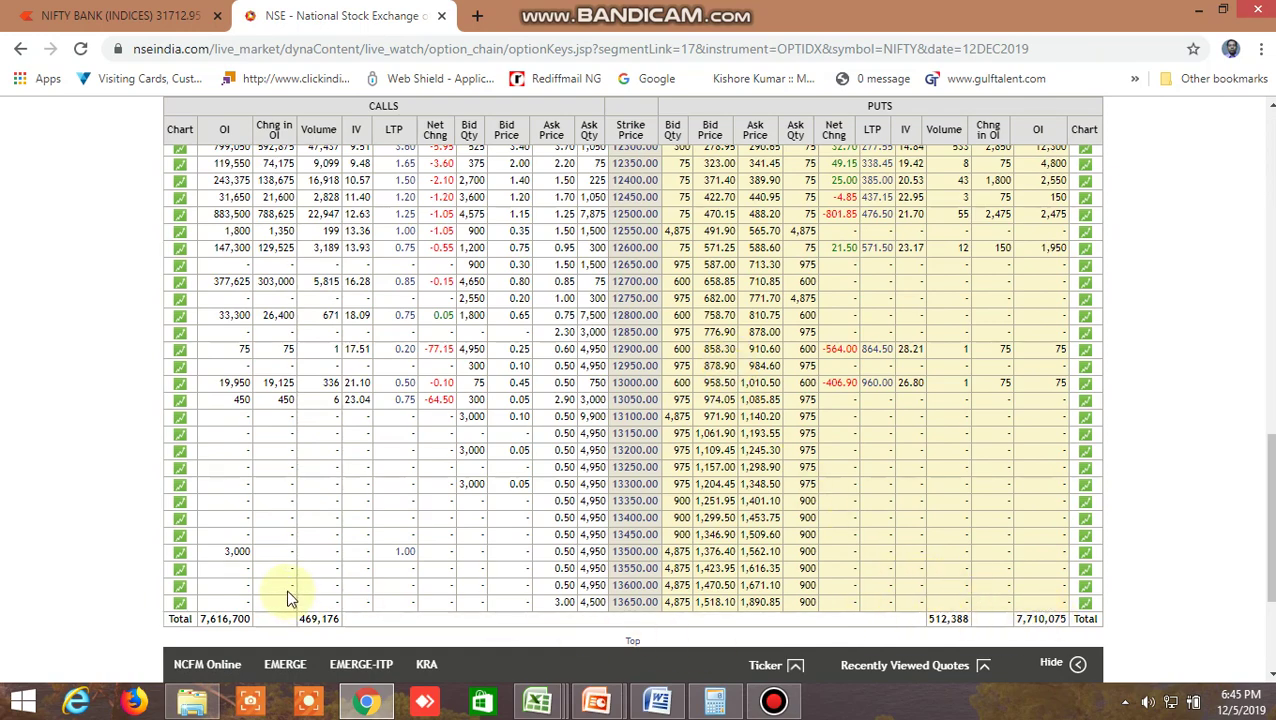
scroll(435, 440, up, 2)
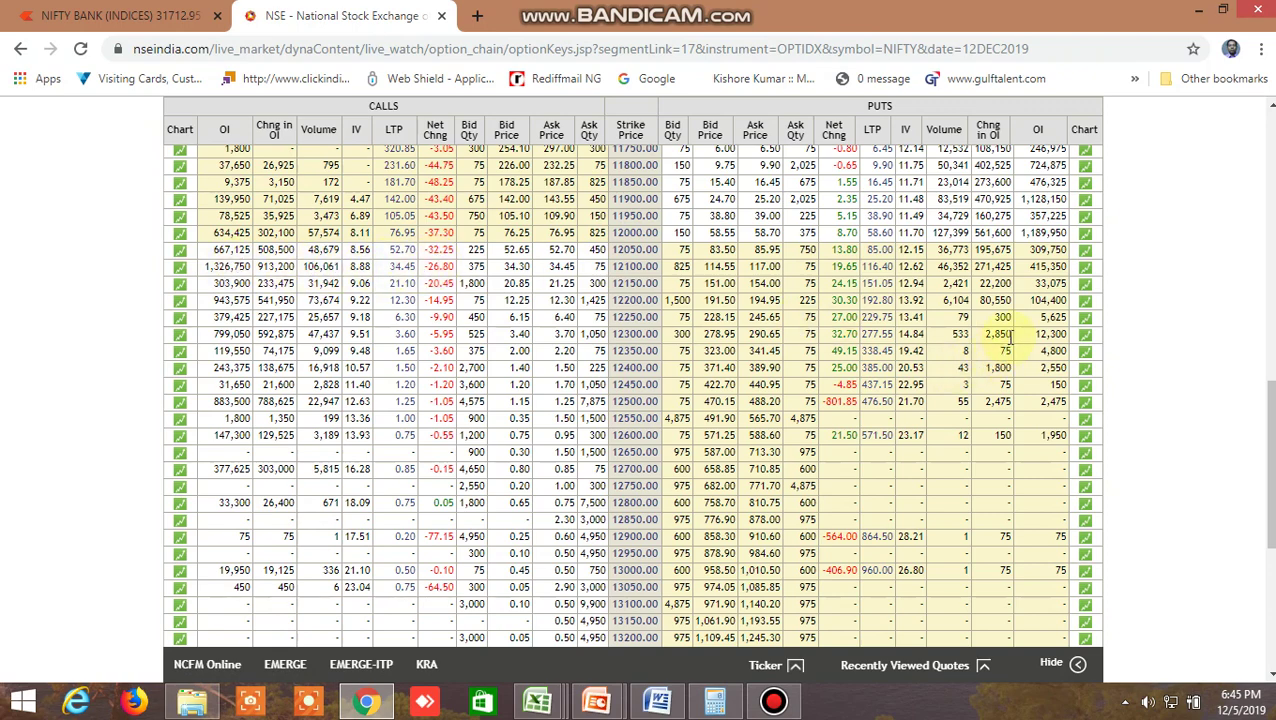
scroll(1008, 338, up, 1)
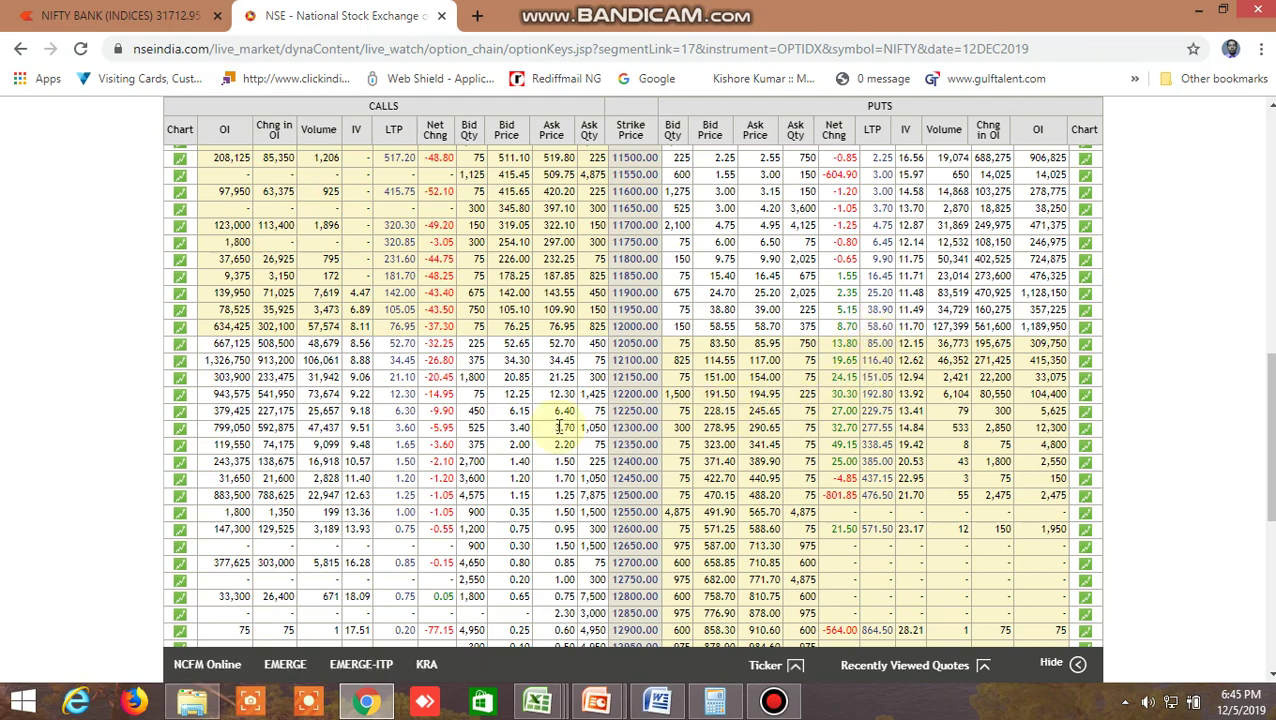
Show the option chain for BANKNIFTY with the 12DEC2019 expiry date.
scroll(560, 427, up, 10)
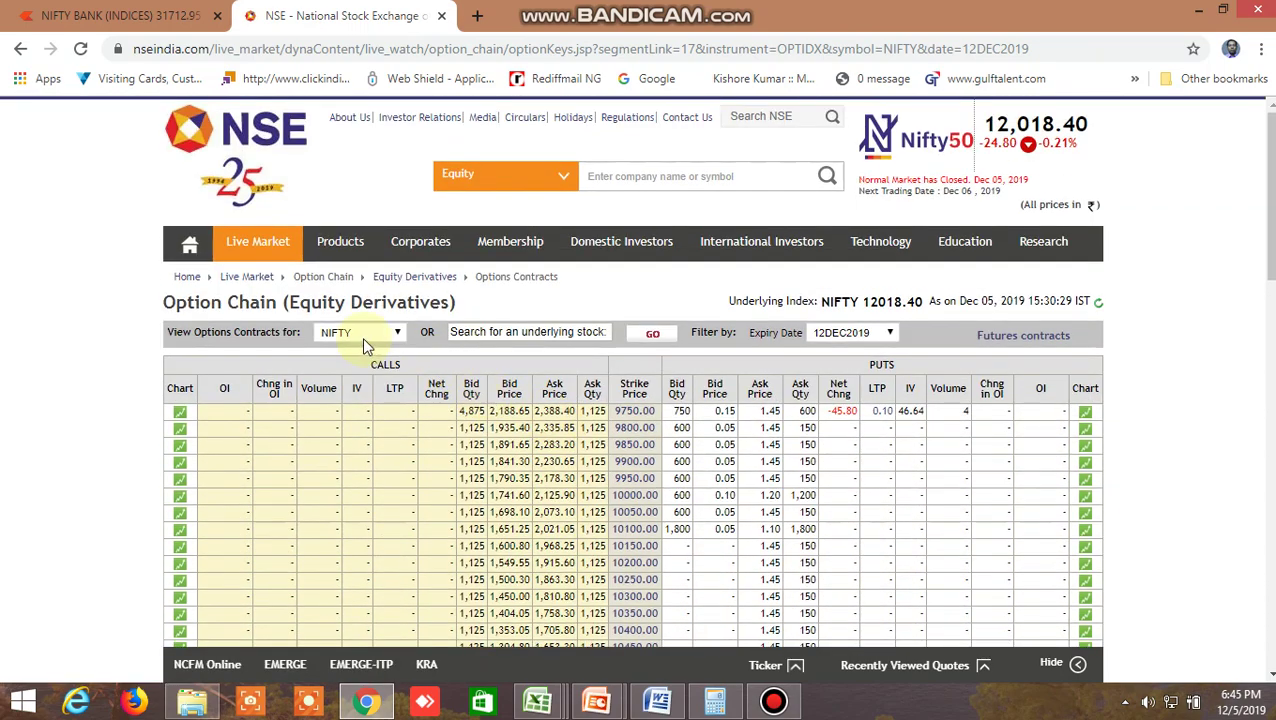
click(365, 345)
click(355, 376)
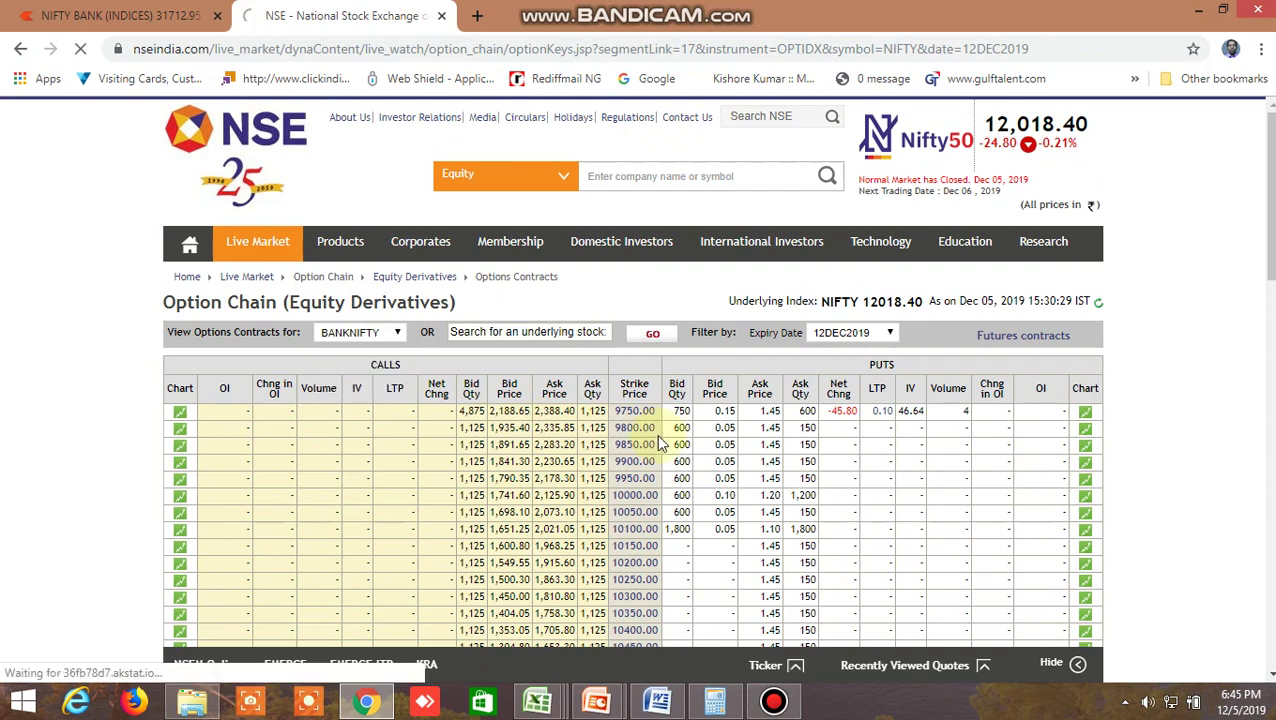
click(865, 336)
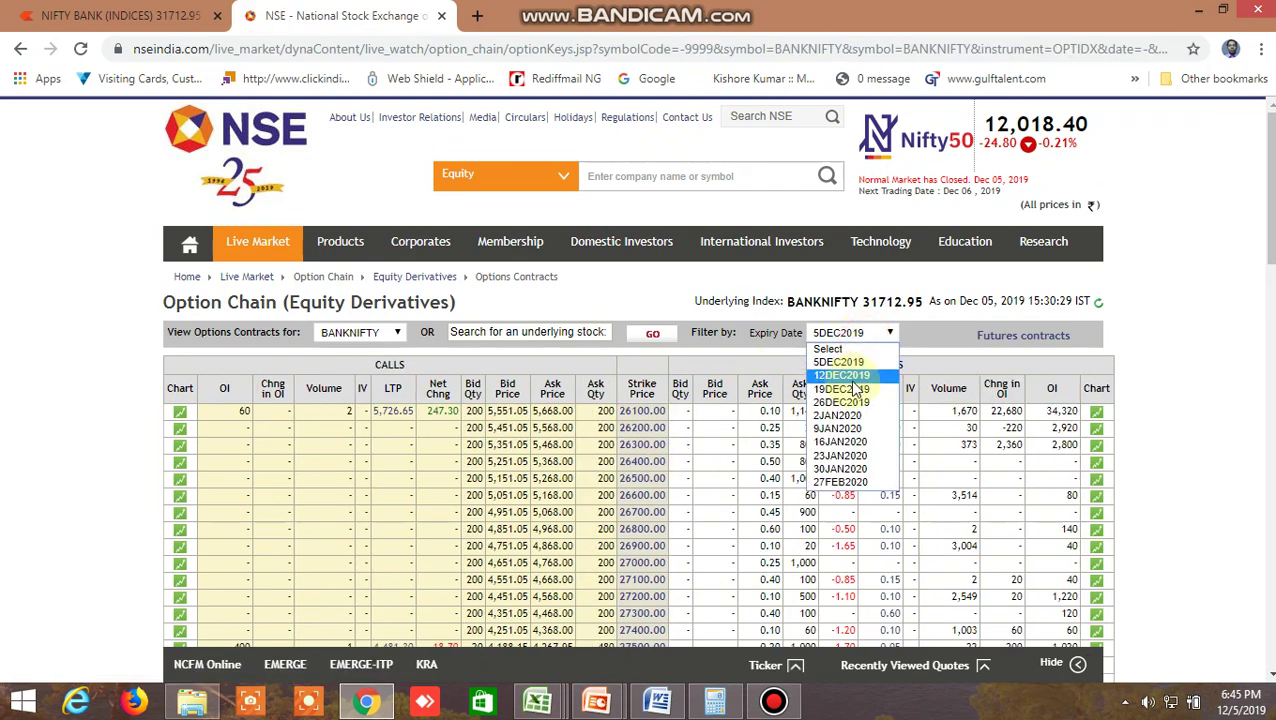
click(850, 377)
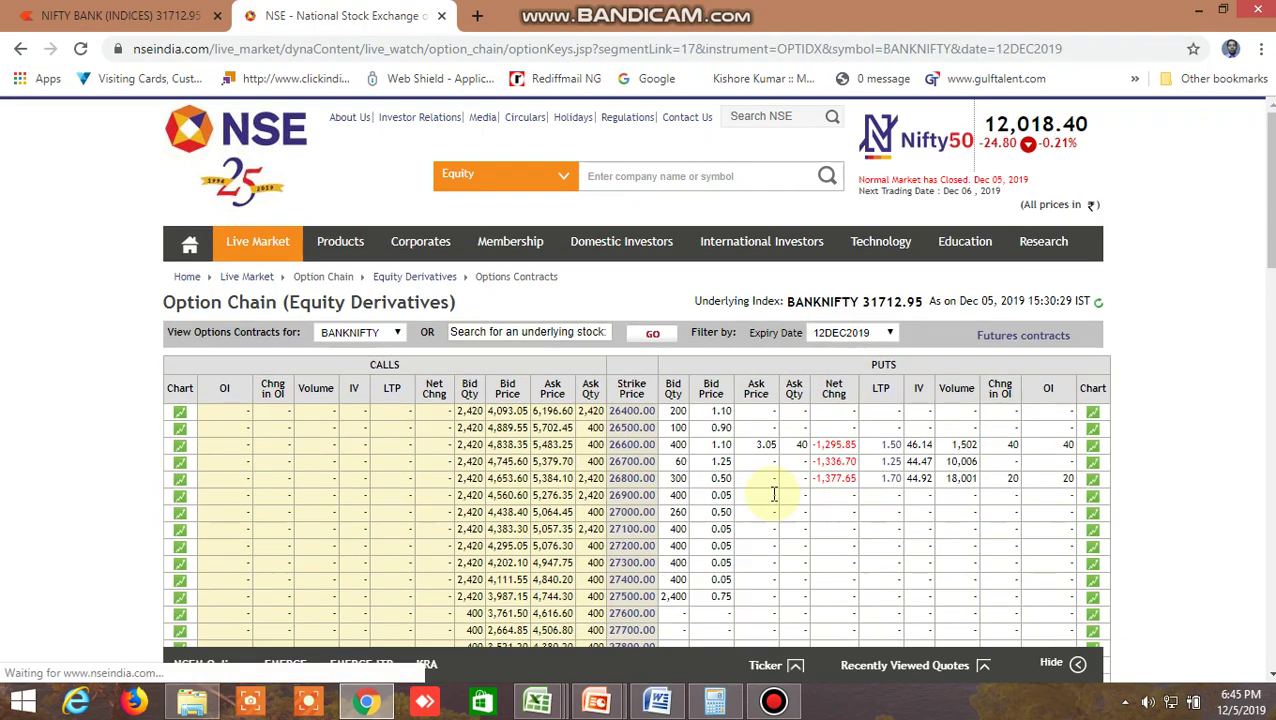
Examine open interest, change in open interest and the totals for BANKNIFTY calls and puts.
scroll(773, 494, down, 10)
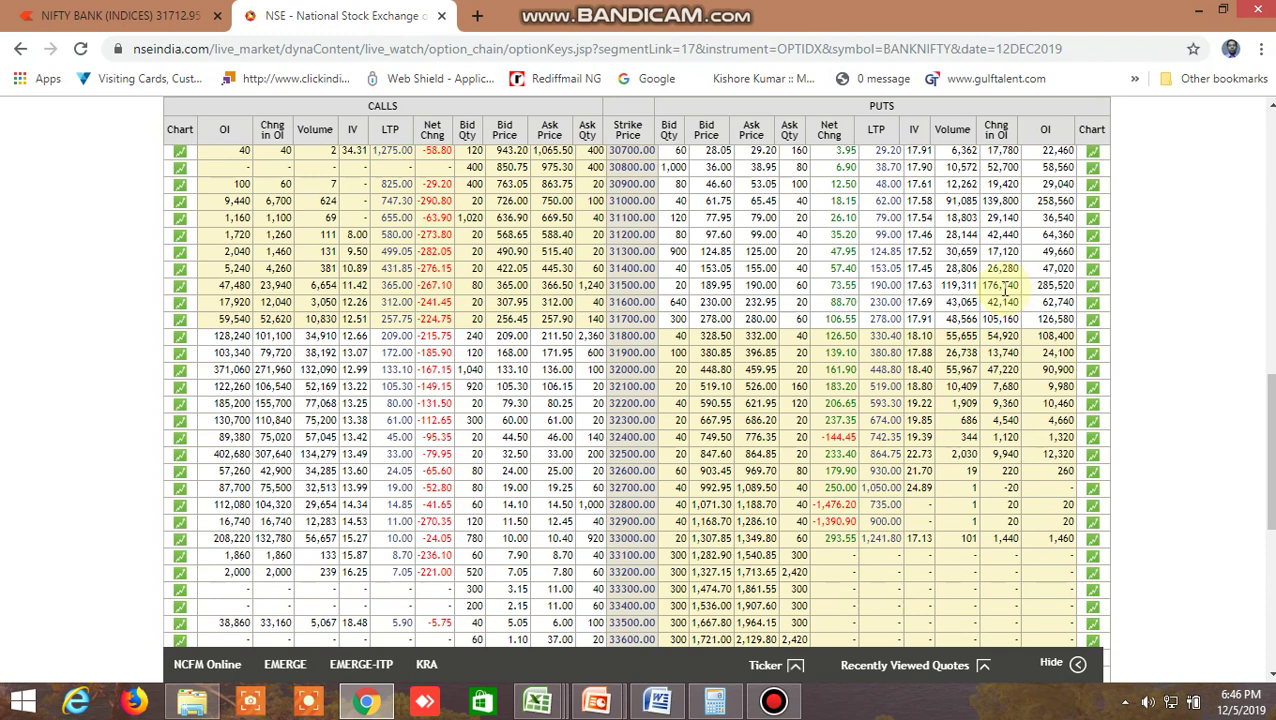
scroll(1005, 288, down, 3)
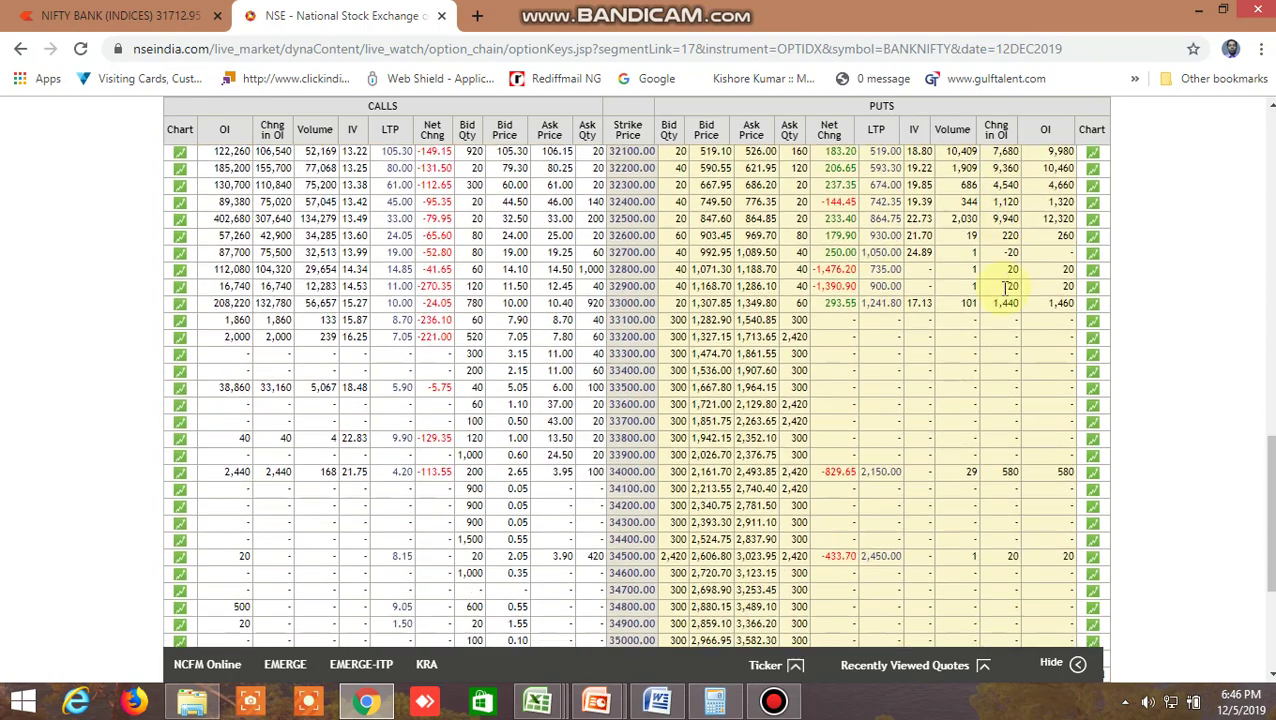
scroll(1005, 290, up, 1)
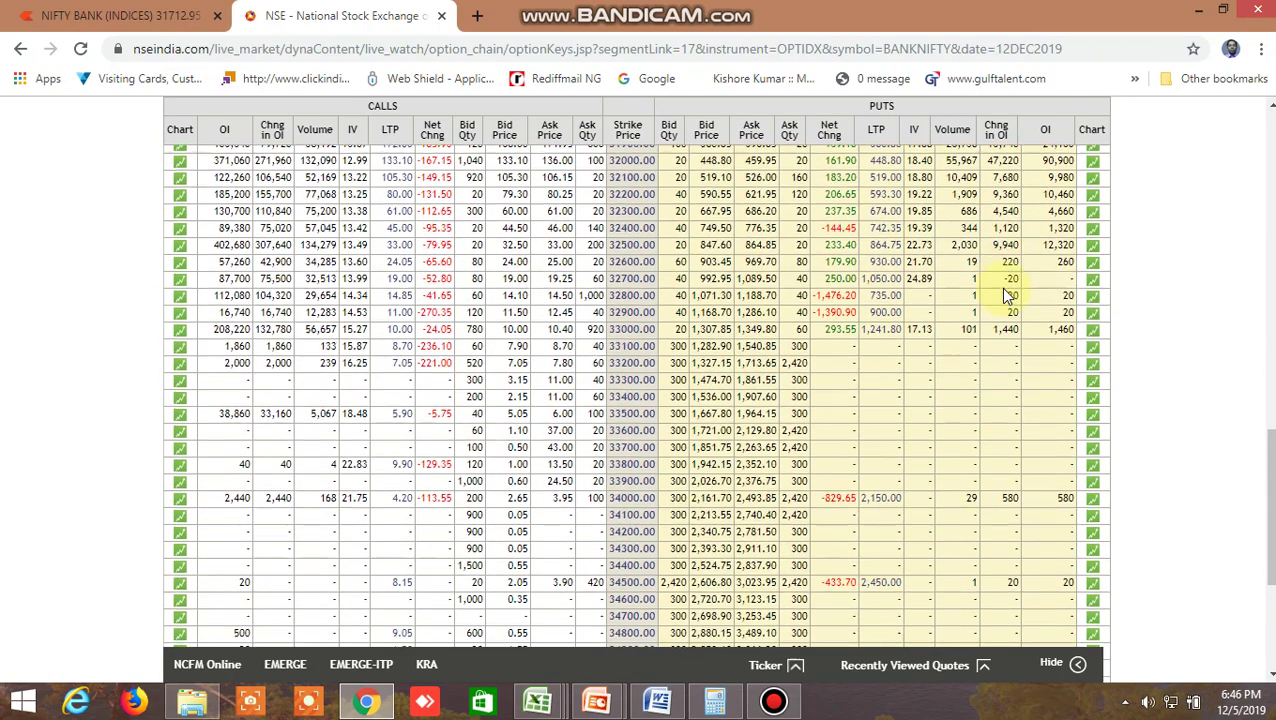
scroll(1010, 300, down, 3)
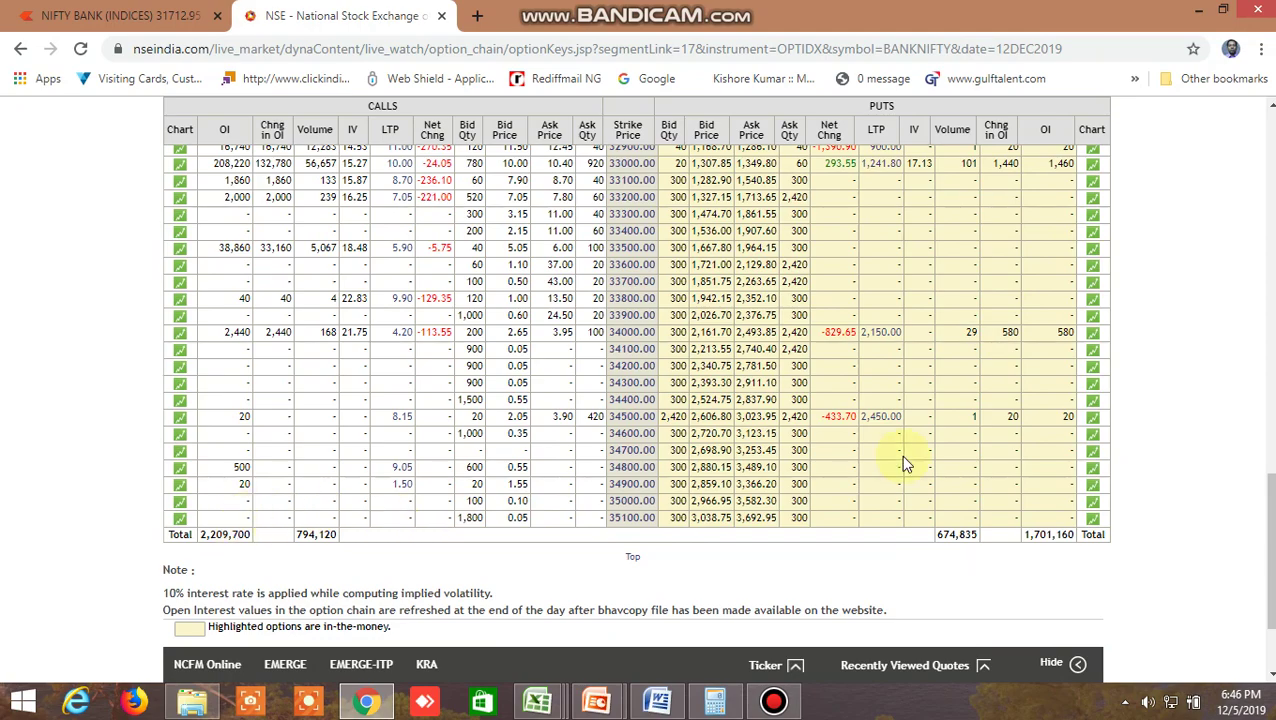
scroll(928, 427, up, 5)
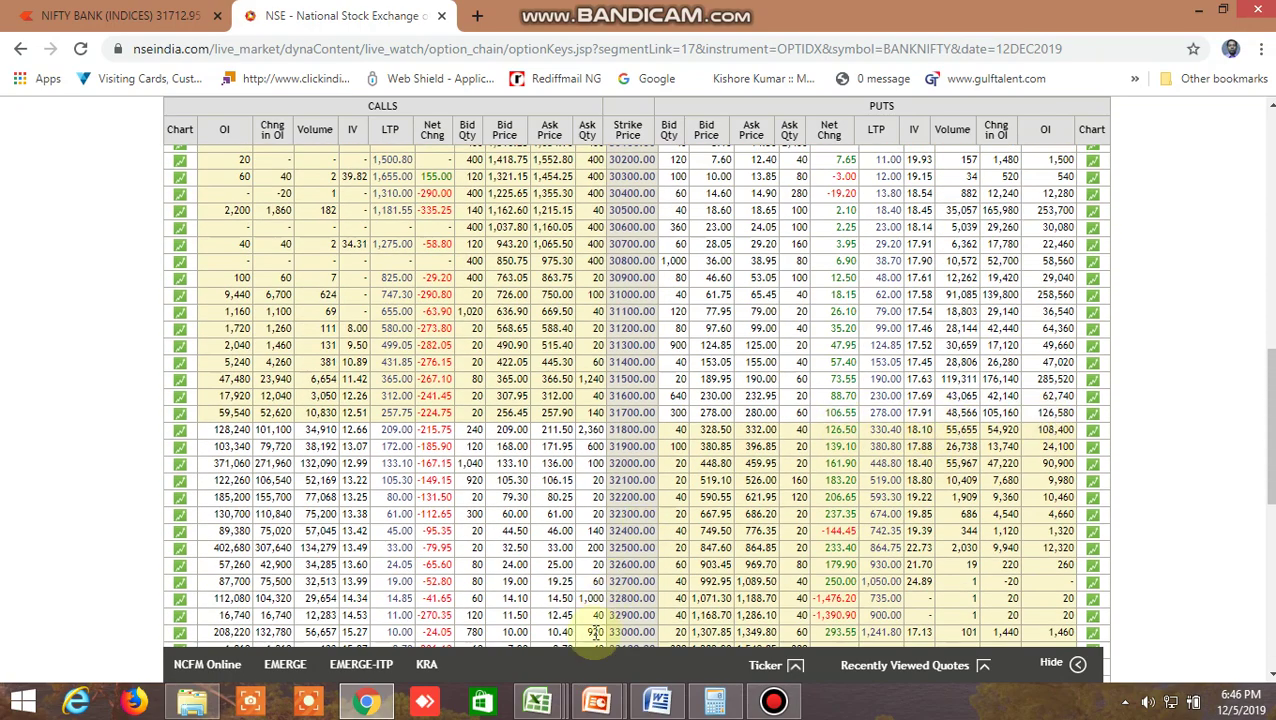
Switch to the WORKING FILE workbook in Excel and review the NIFTY price, implied volatility and days-to-expiration parameters.
mouse_move(537, 700)
click(970, 614)
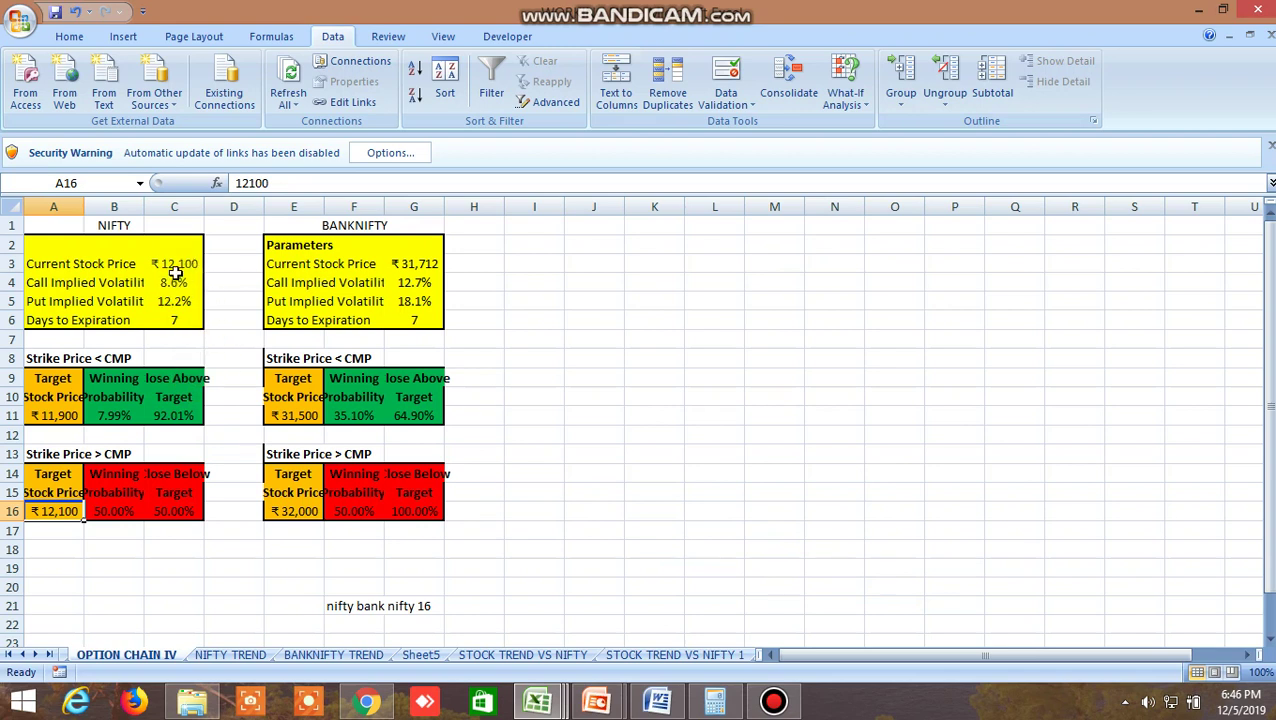
click(171, 318)
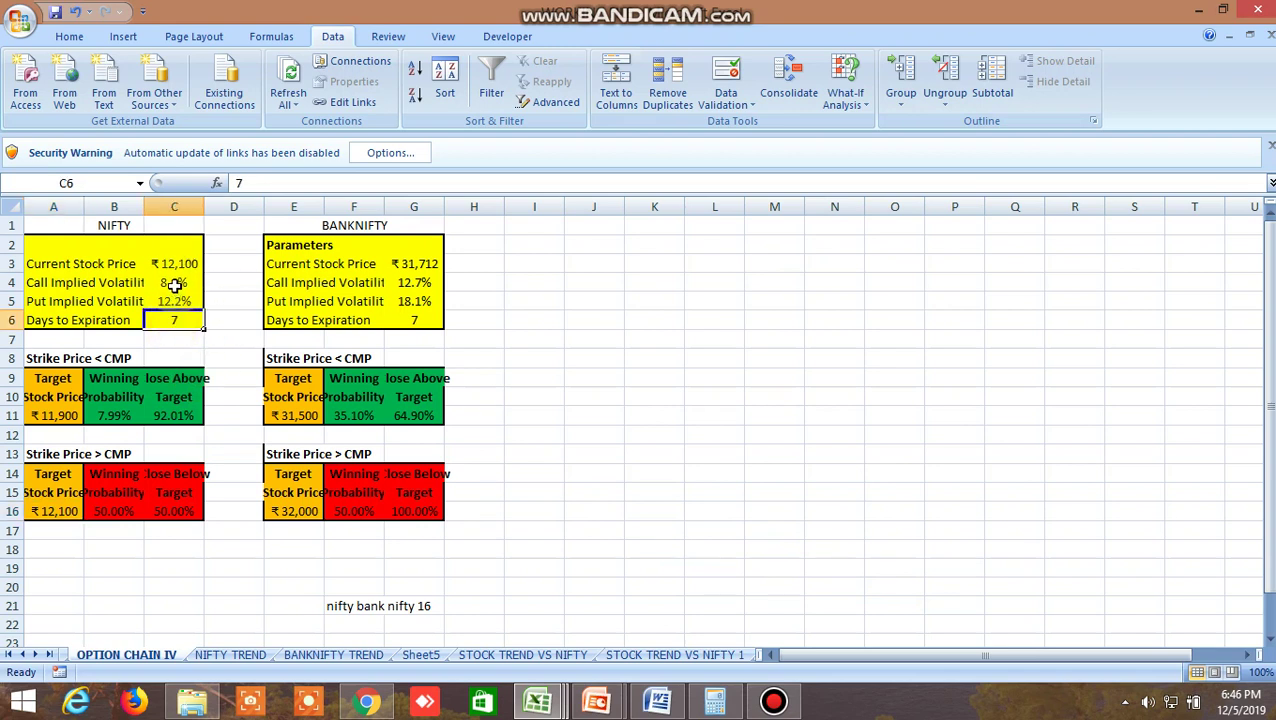
click(174, 284)
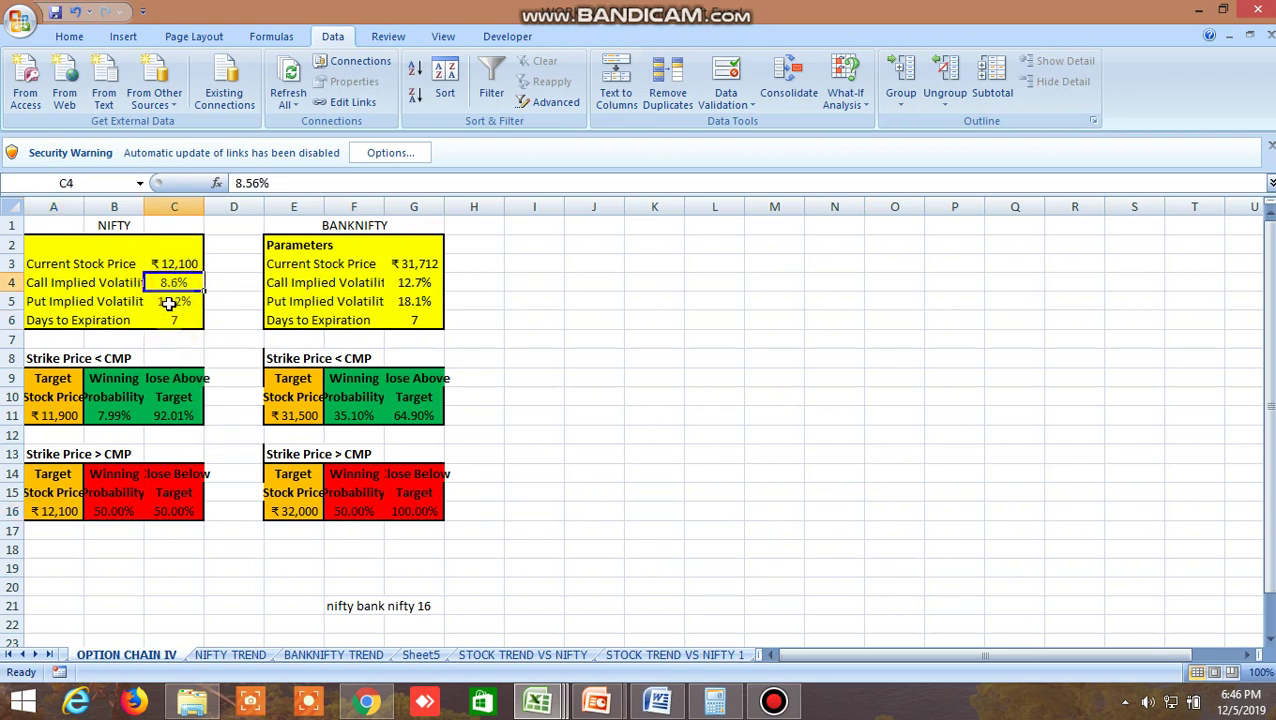
click(170, 302)
click(224, 337)
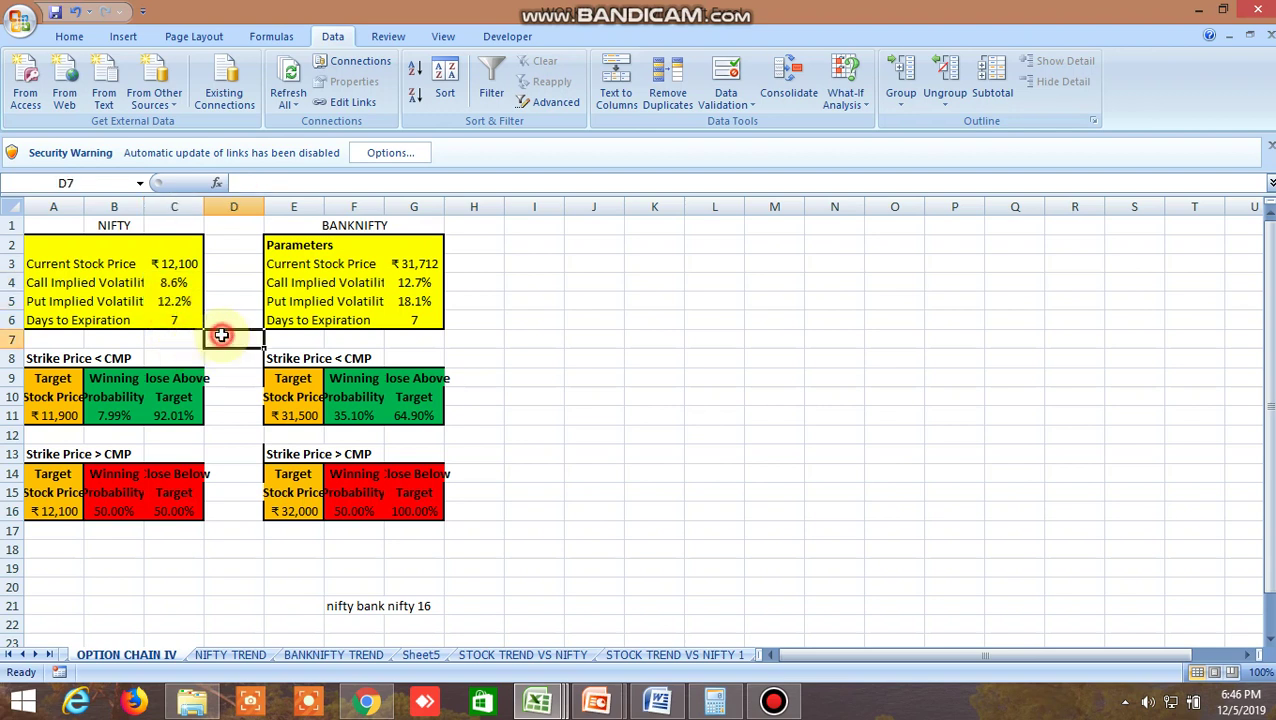
click(177, 266)
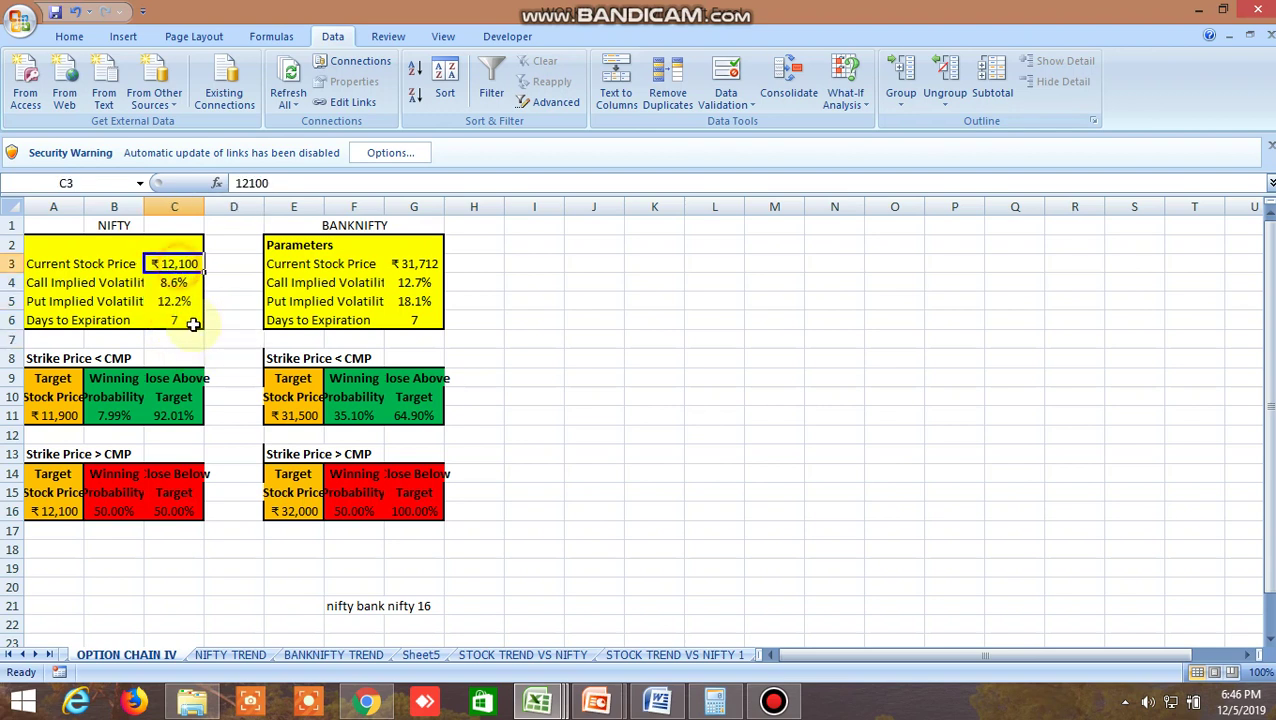
Review the target stock prices below and above the current price for NIFTY and BANKNIFTY.
click(50, 420)
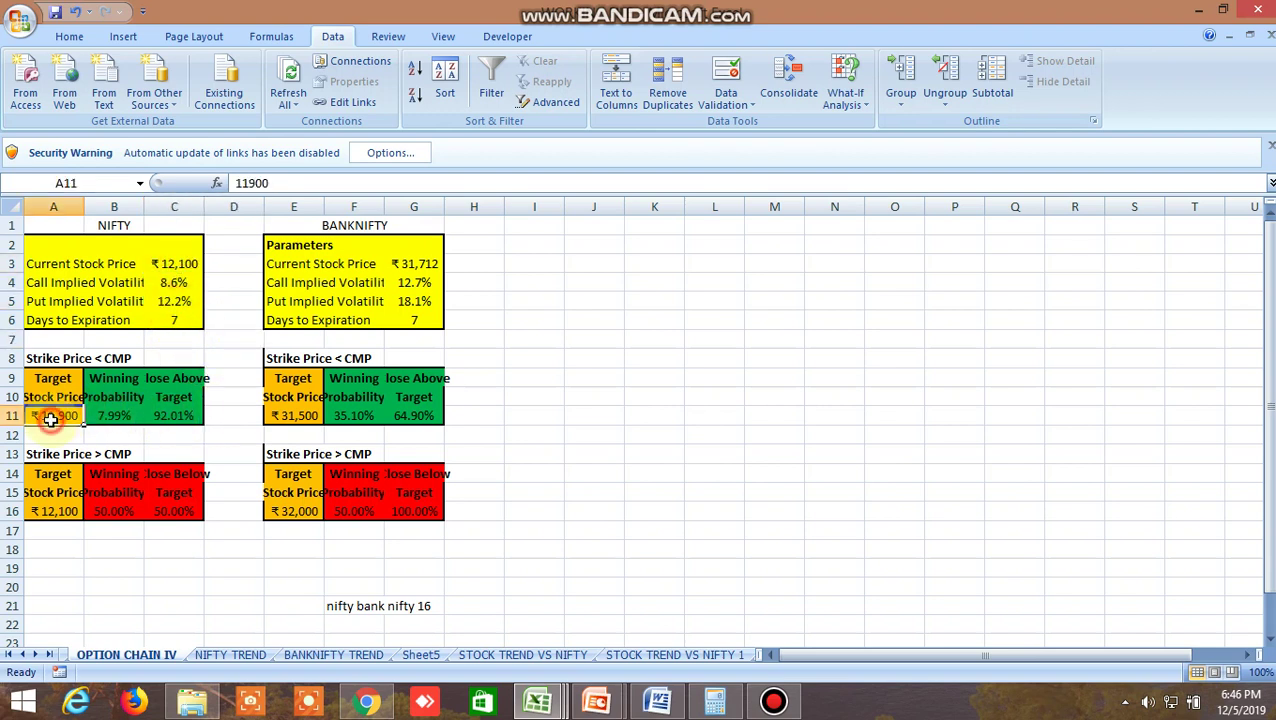
click(62, 513)
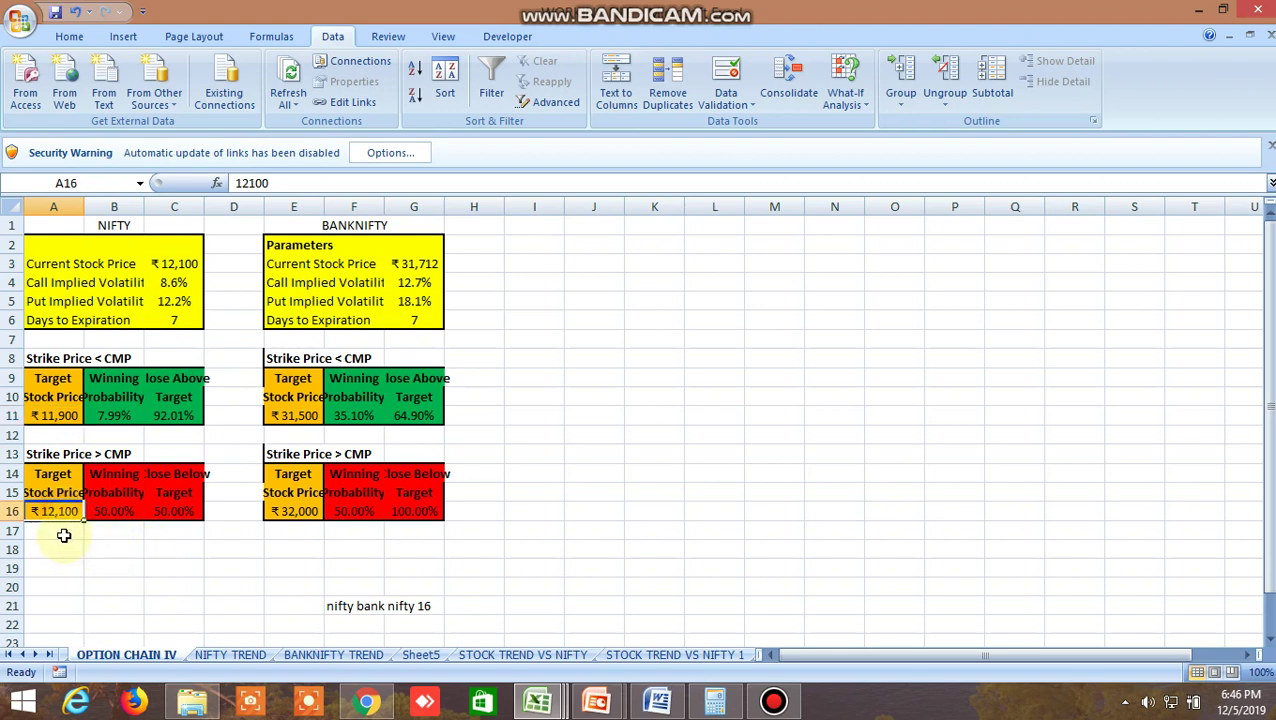
click(60, 412)
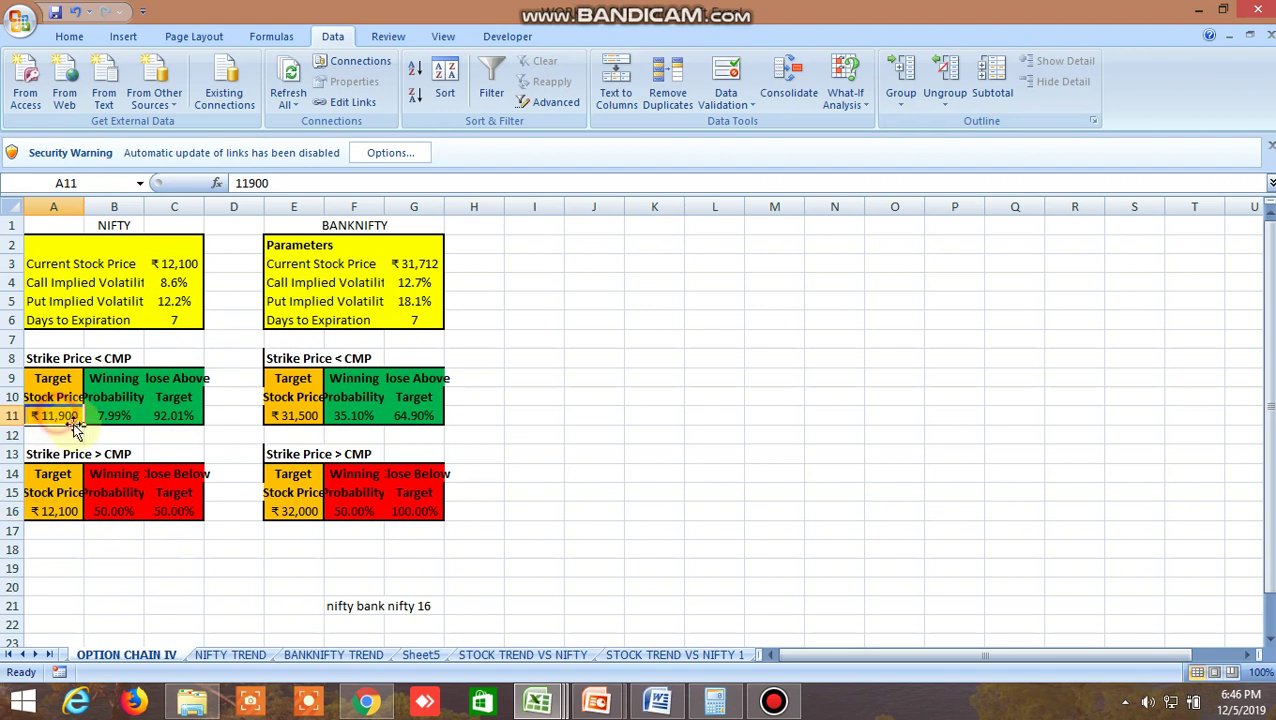
click(71, 514)
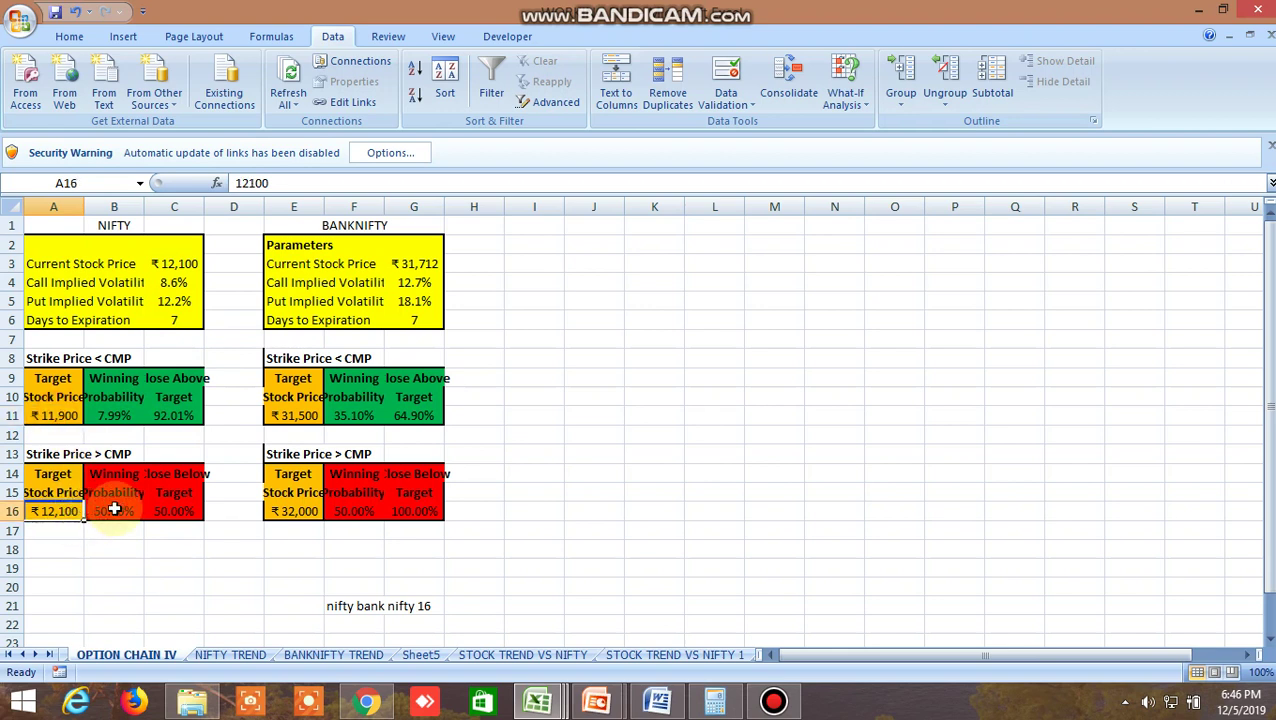
click(288, 511)
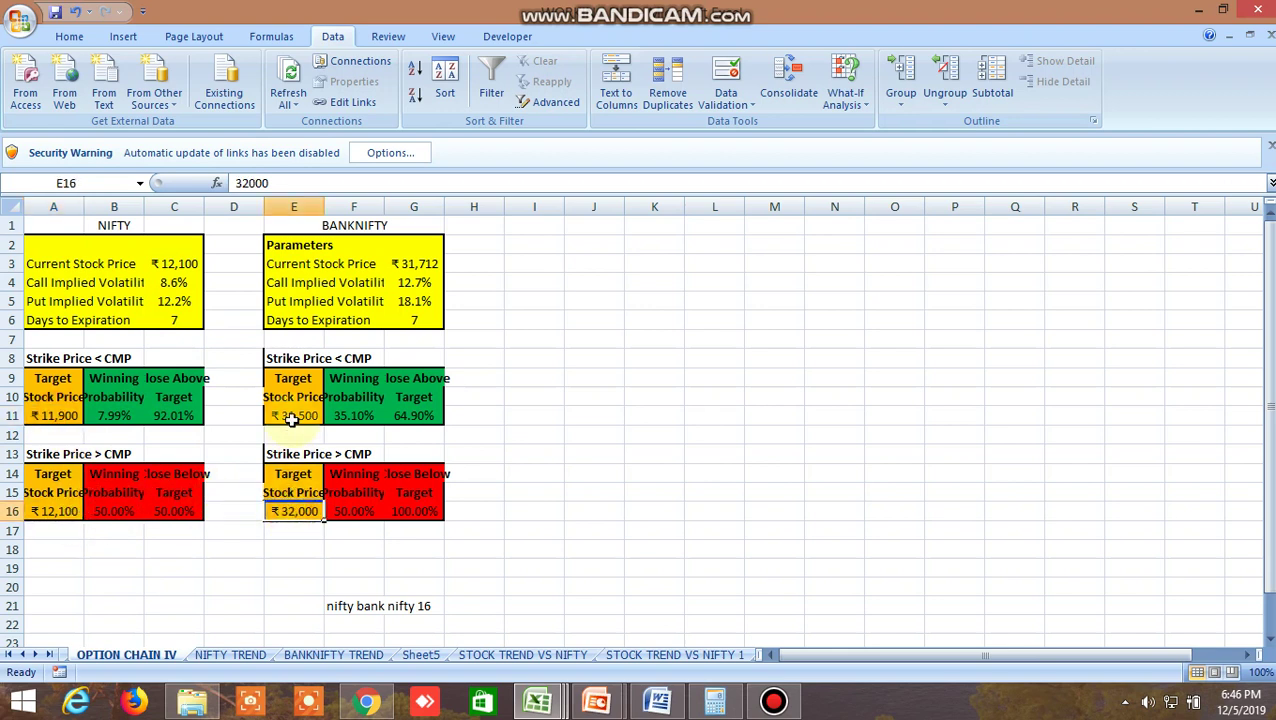
click(293, 416)
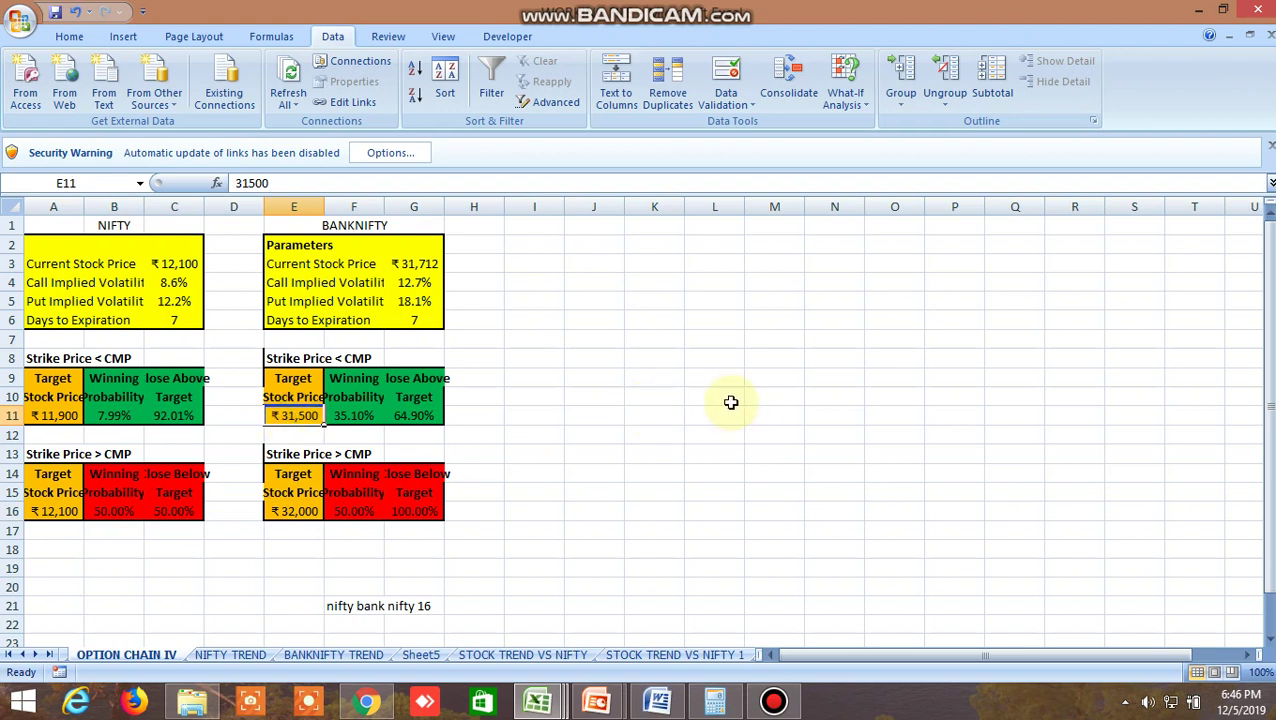
Return to the BANKNIFTY option chain in Chrome and check the strikes around the current index level.
click(388, 705)
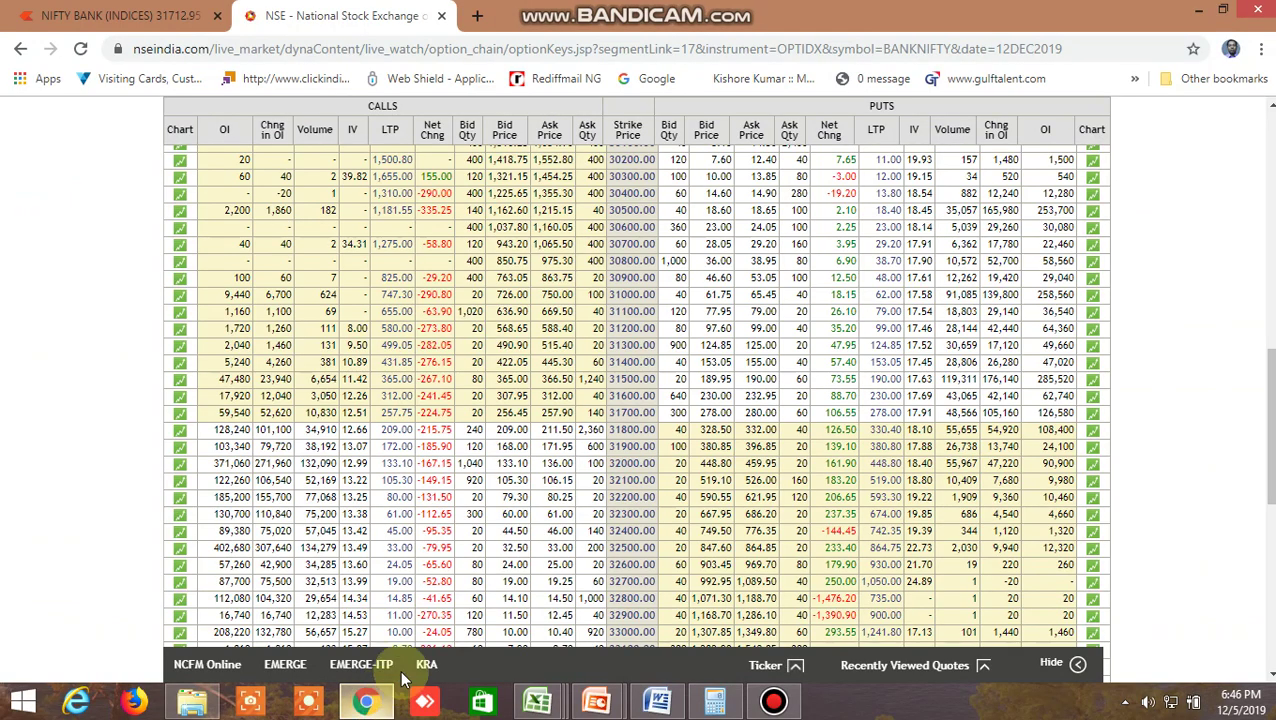
scroll(538, 463, up, 3)
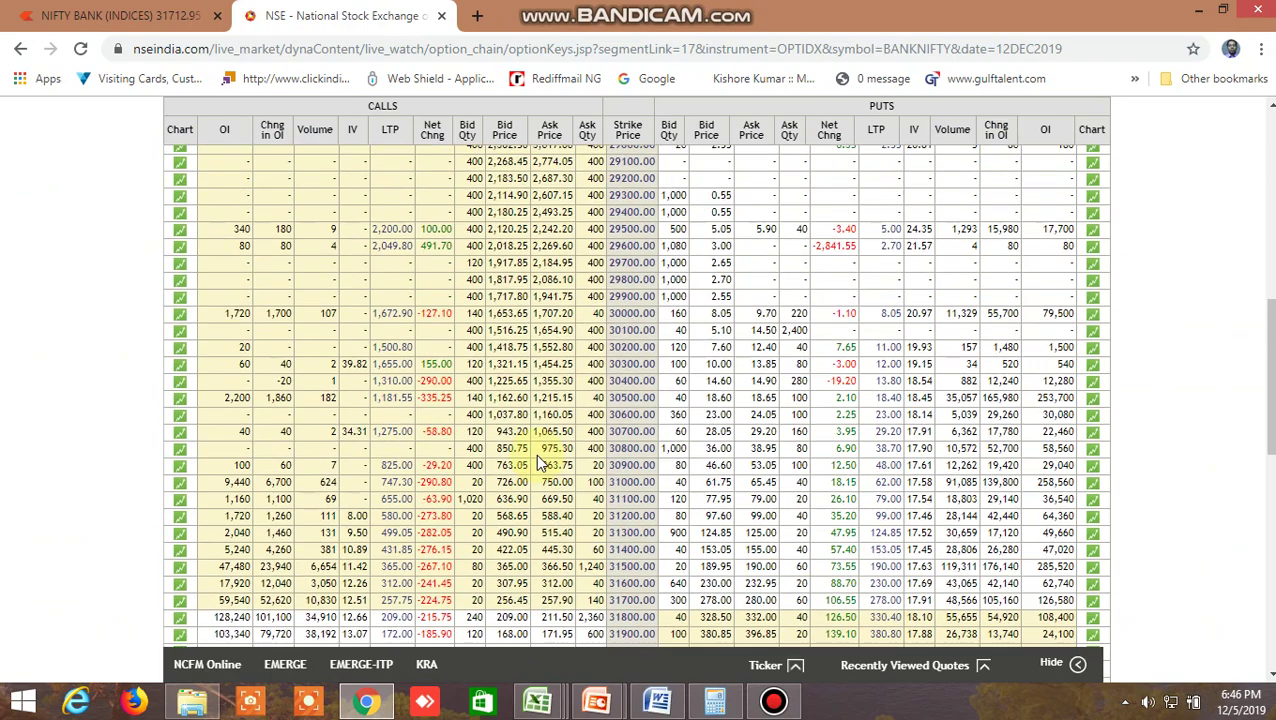
scroll(538, 463, down, 4)
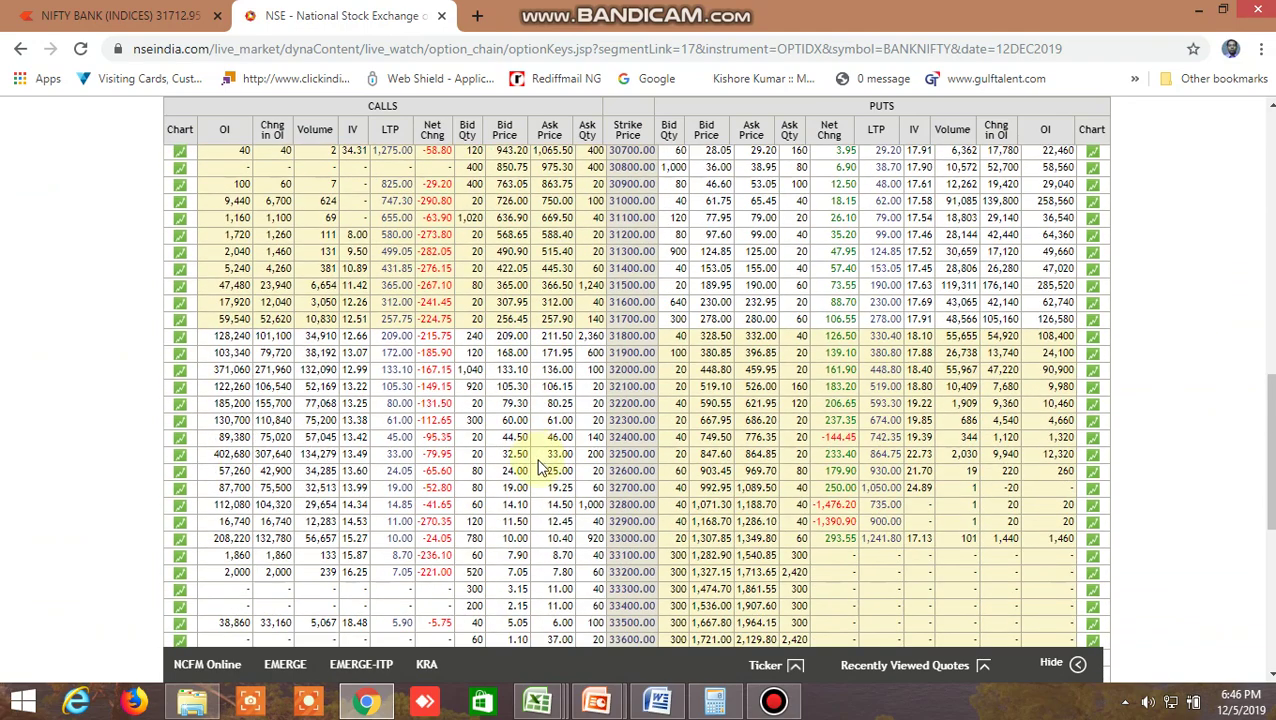
Switch to the BUY SELL LEVEL CUM SCREENER workbook and view BUY SELL LEVELS 1 on the ALLBUY SELL LEVELSCUM SCREENER1 sheet.
click(537, 700)
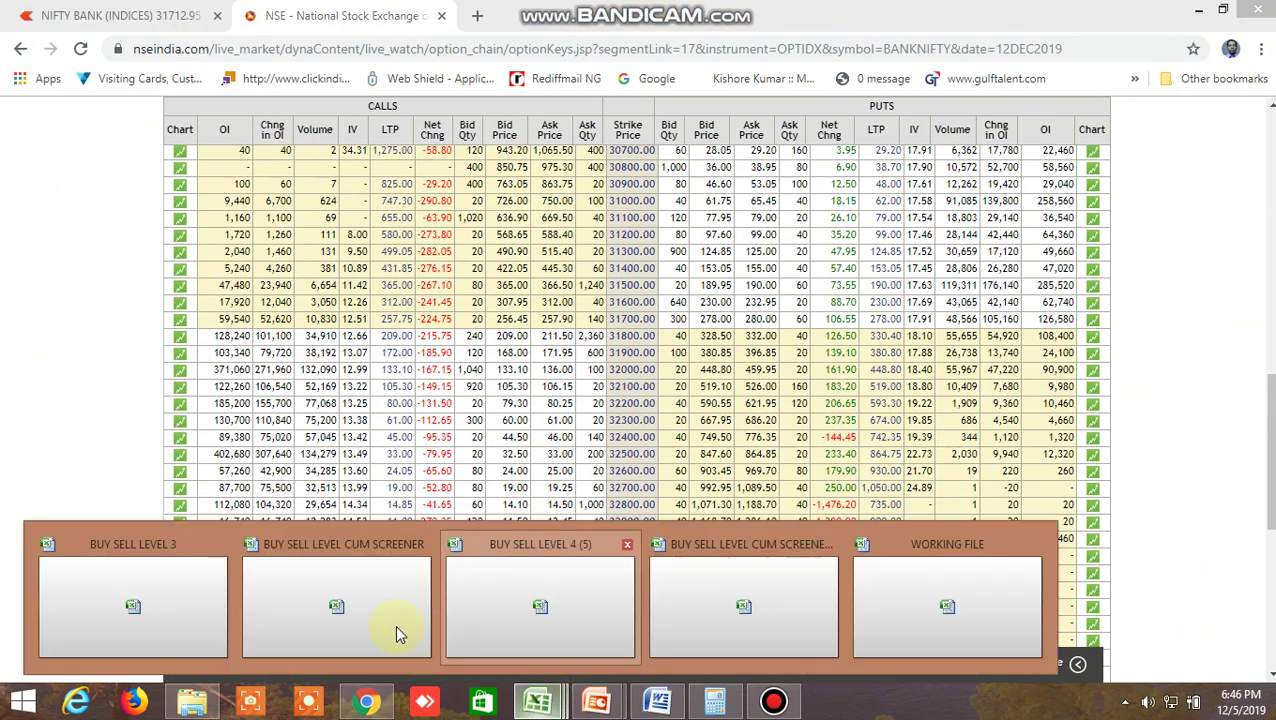
click(340, 603)
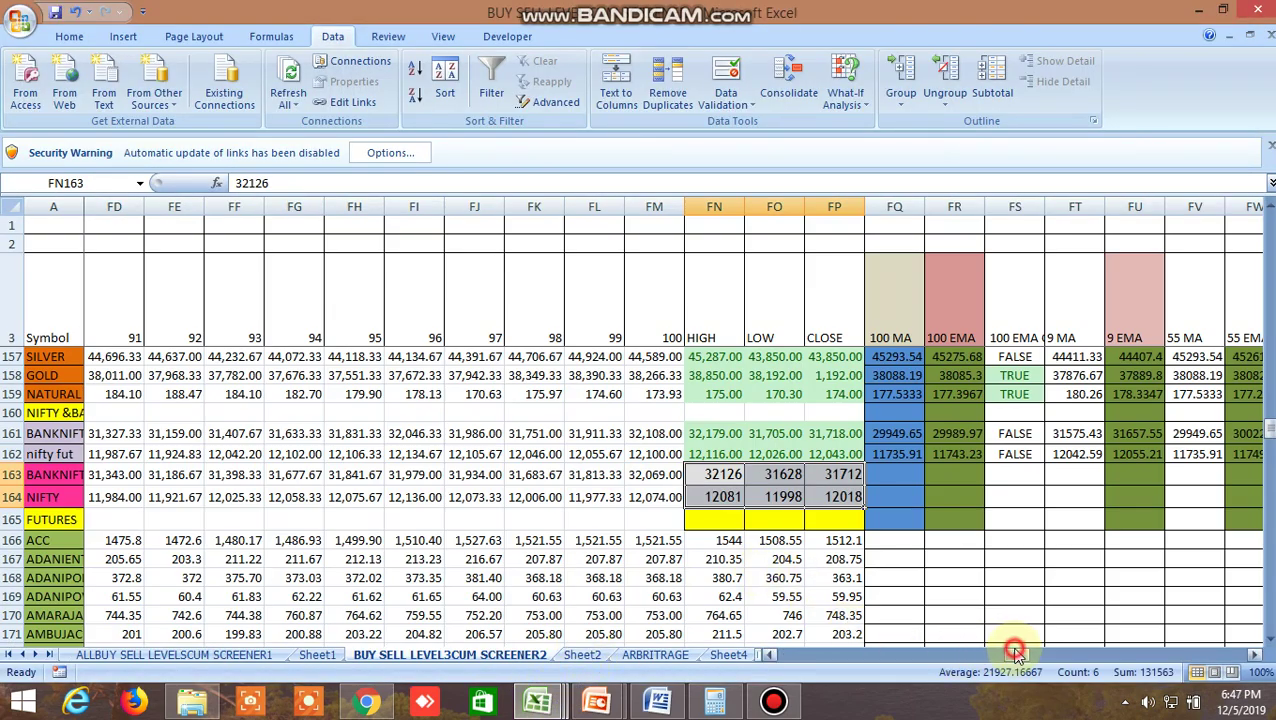
drag(1015, 651, 765, 668)
click(237, 655)
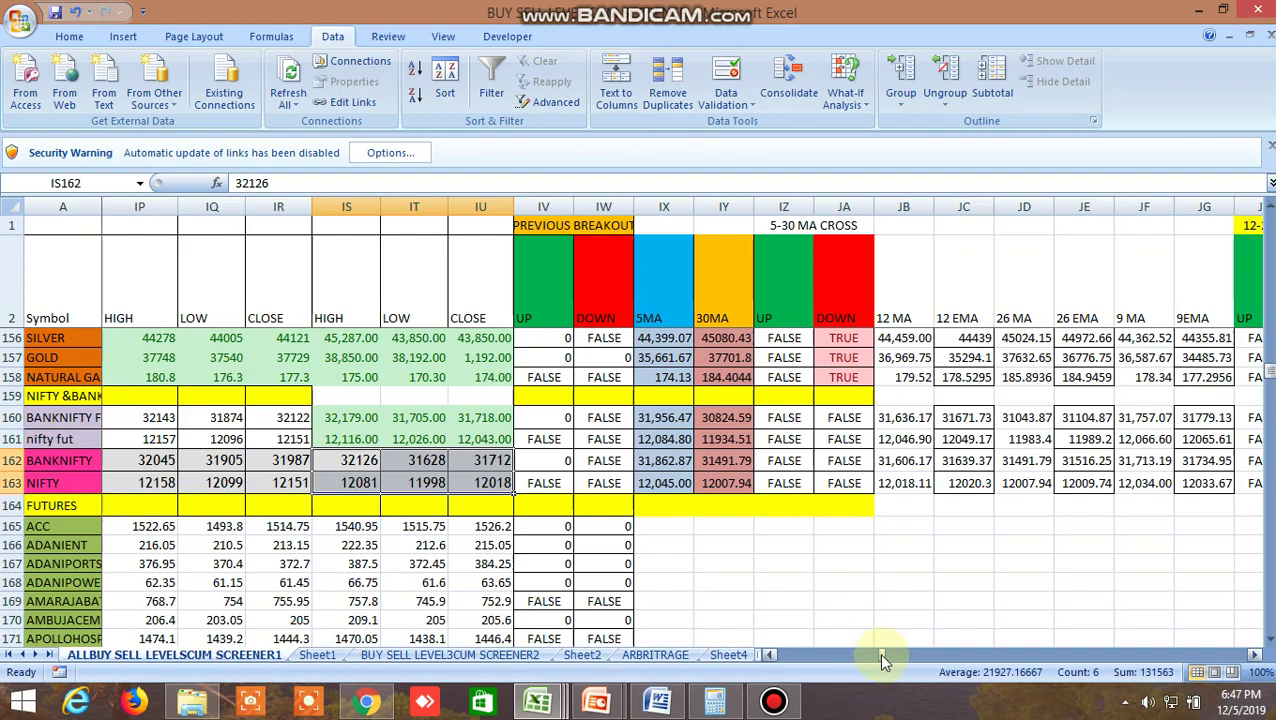
drag(878, 653, 782, 658)
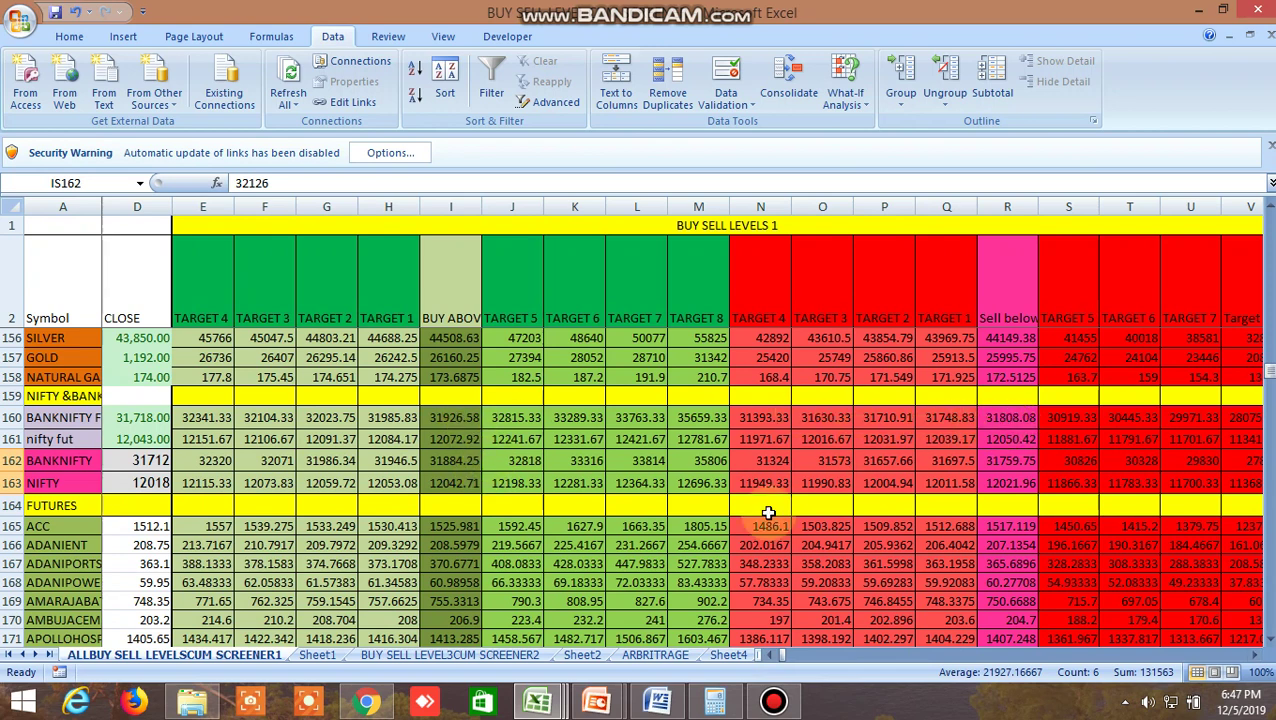
Switch to the other BUY SELL LEVEL CUM SCREENER workbook and find the NIFTY & BANKNIFTY rows in the screener columns.
mouse_move(537, 700)
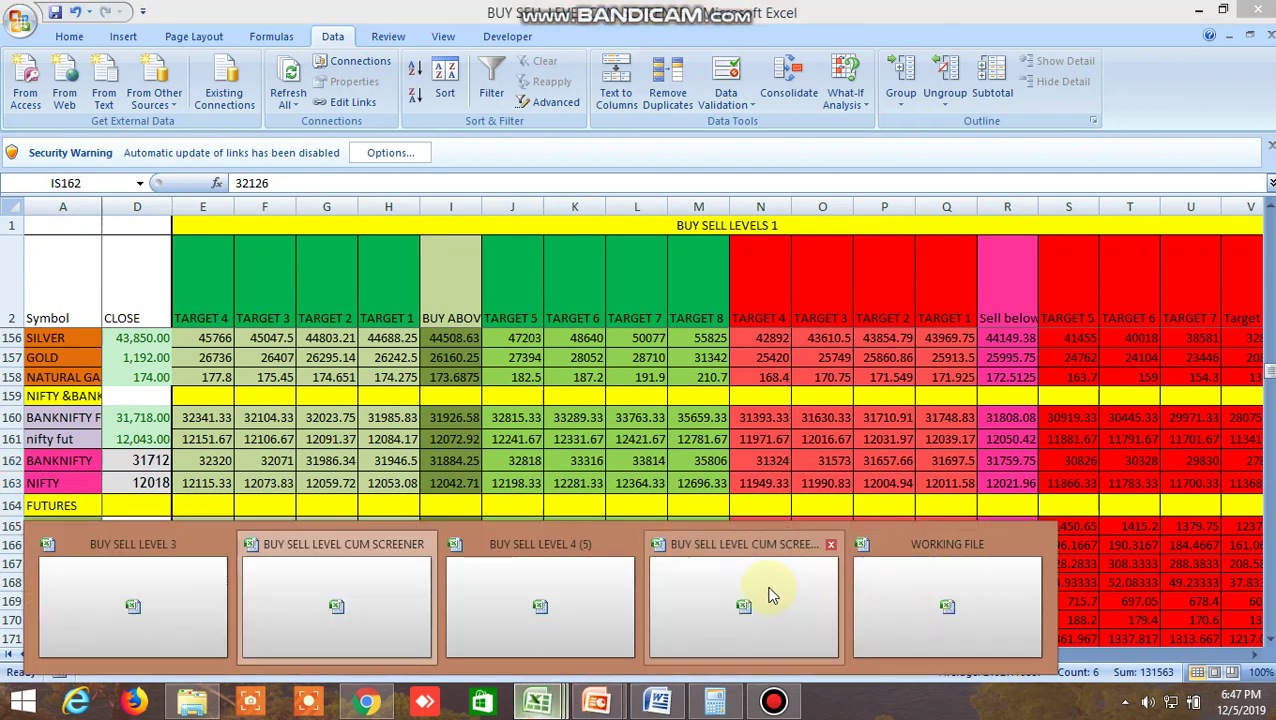
click(722, 604)
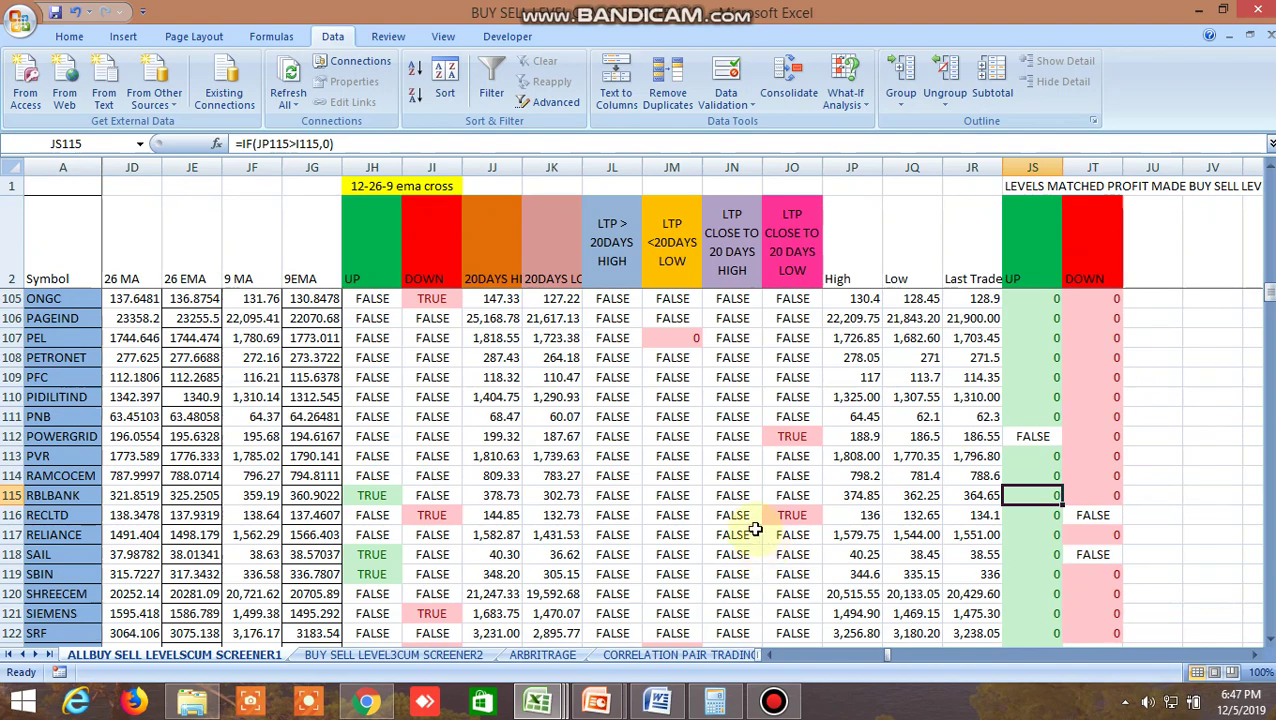
scroll(755, 530, down, 14)
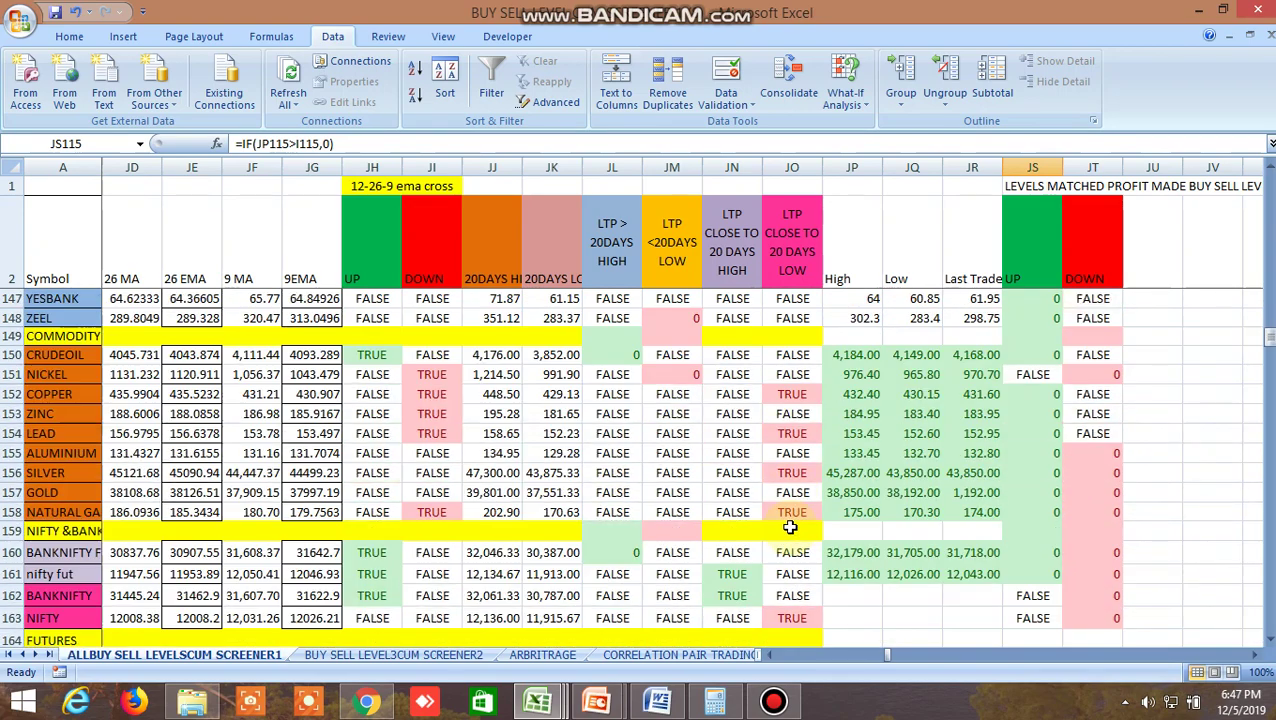
scroll(790, 527, down, 1)
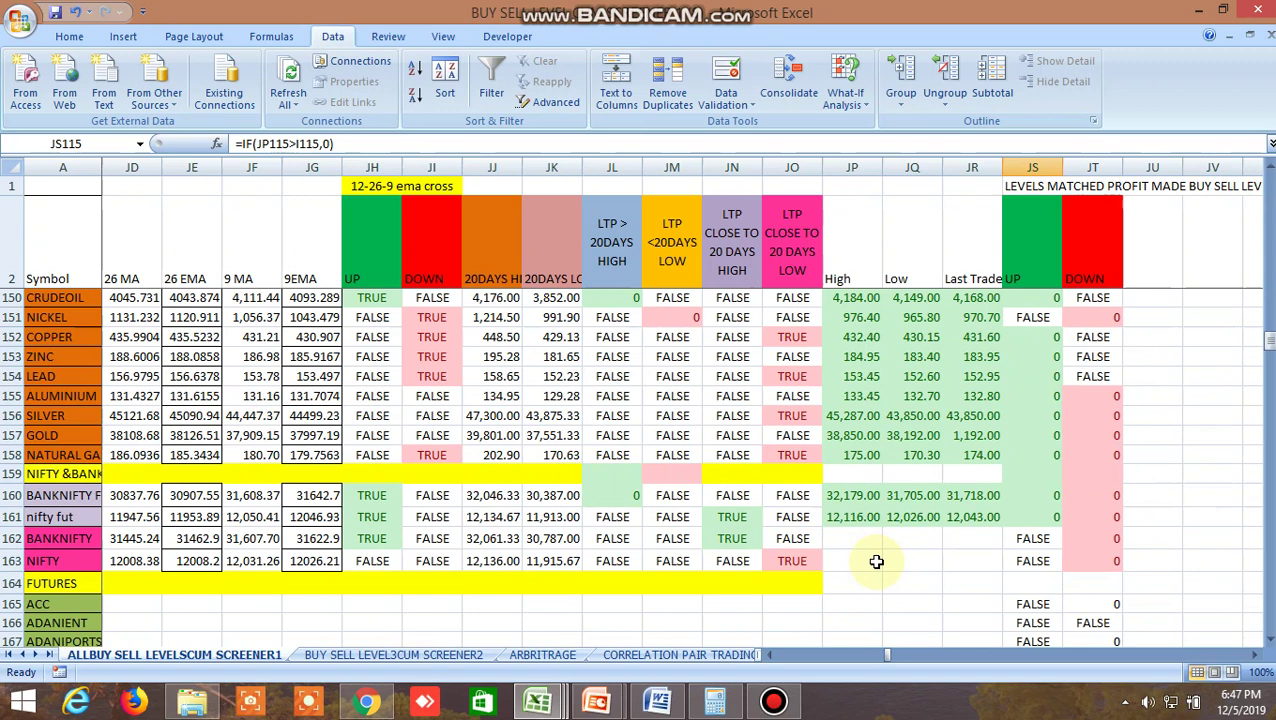
Check the BANKNIFTY futures row's UP match, High, Low and Last Trade cells against its BUY ABOVE level in BUY SELL LEVELS 1.
click(1018, 493)
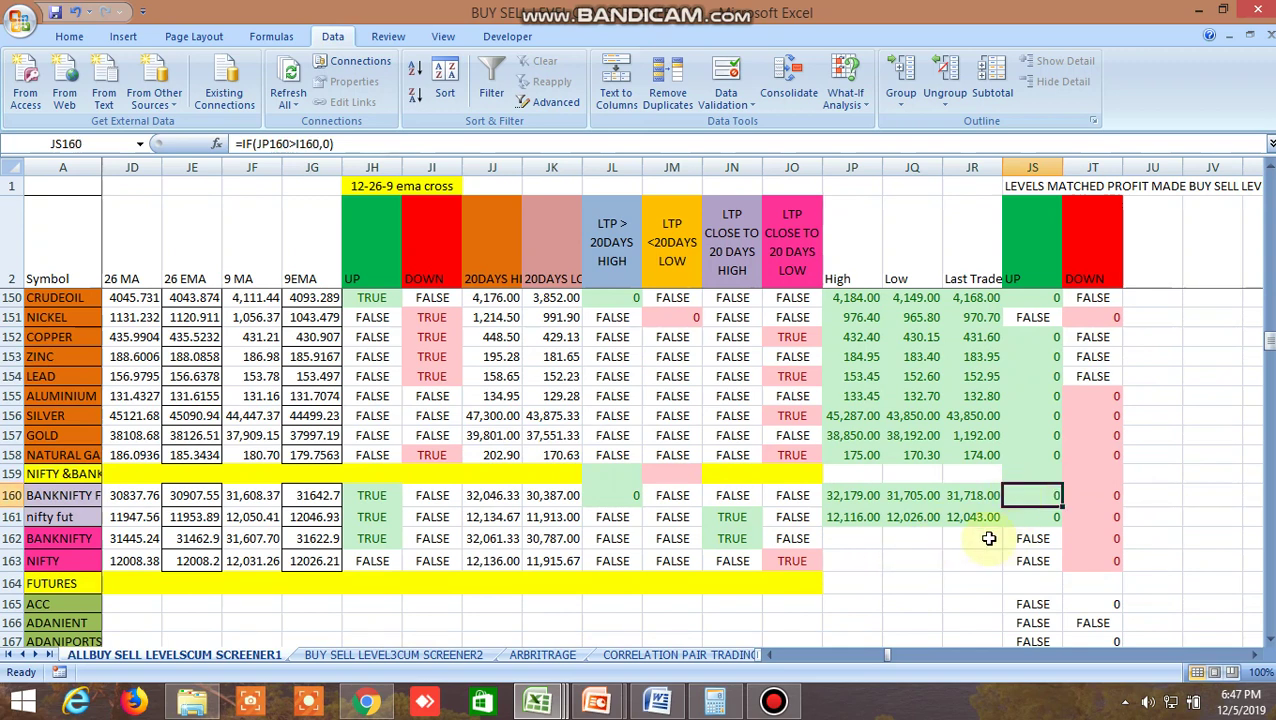
click(851, 496)
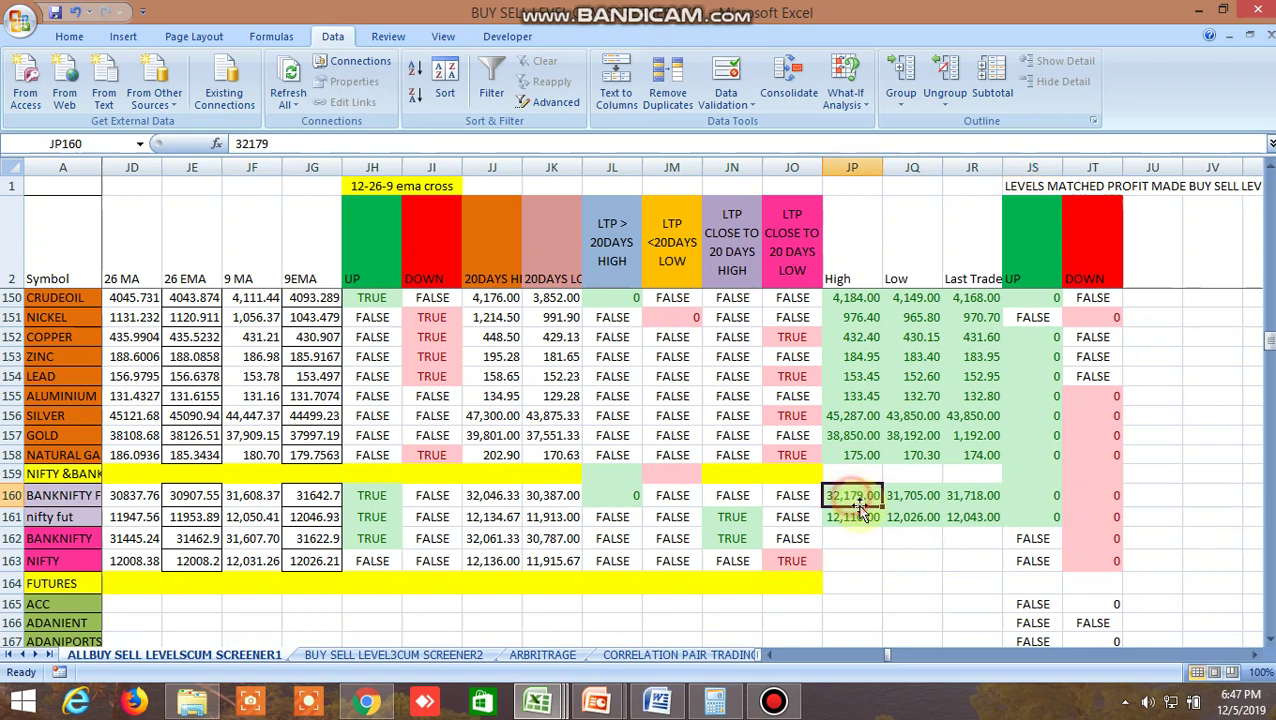
click(910, 497)
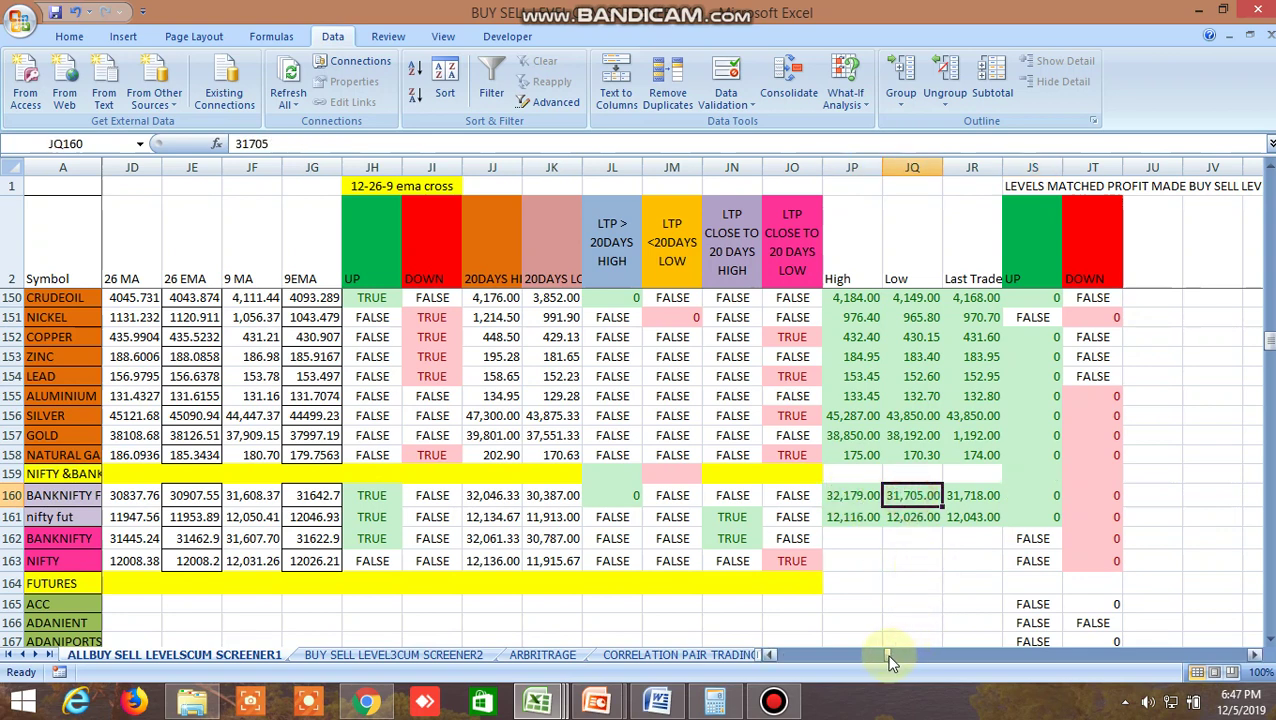
click(972, 497)
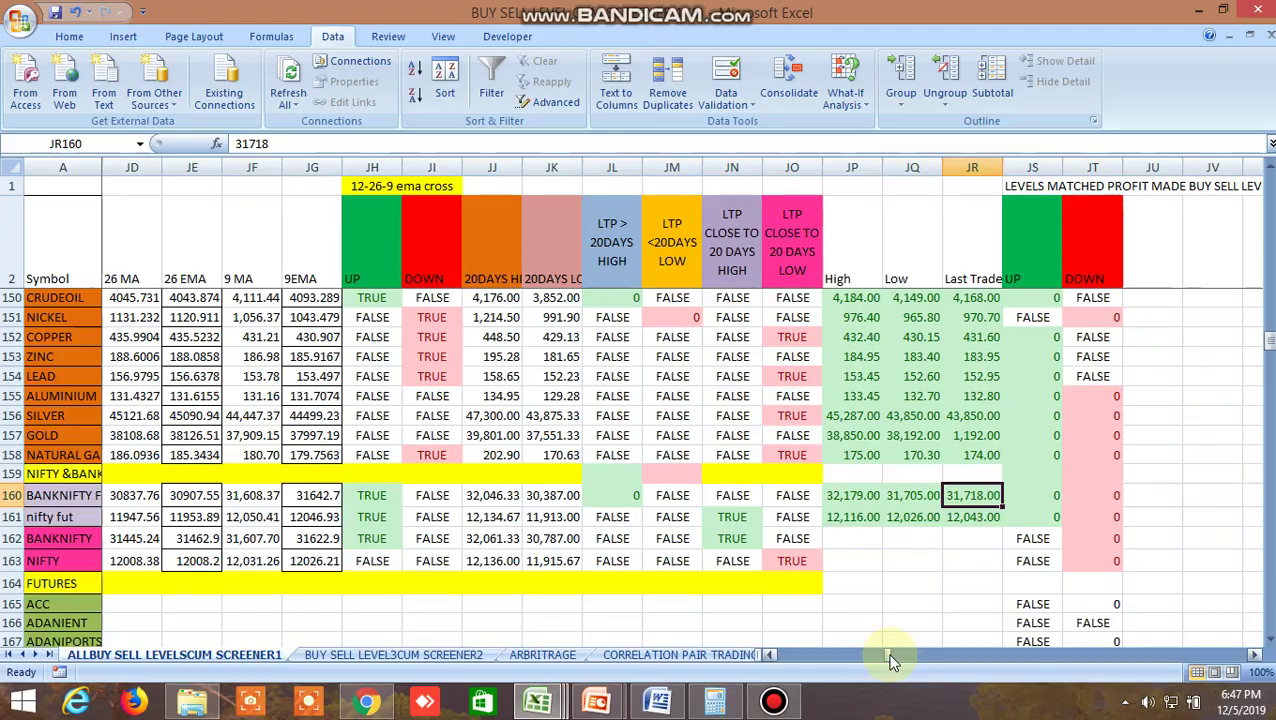
drag(890, 658, 775, 662)
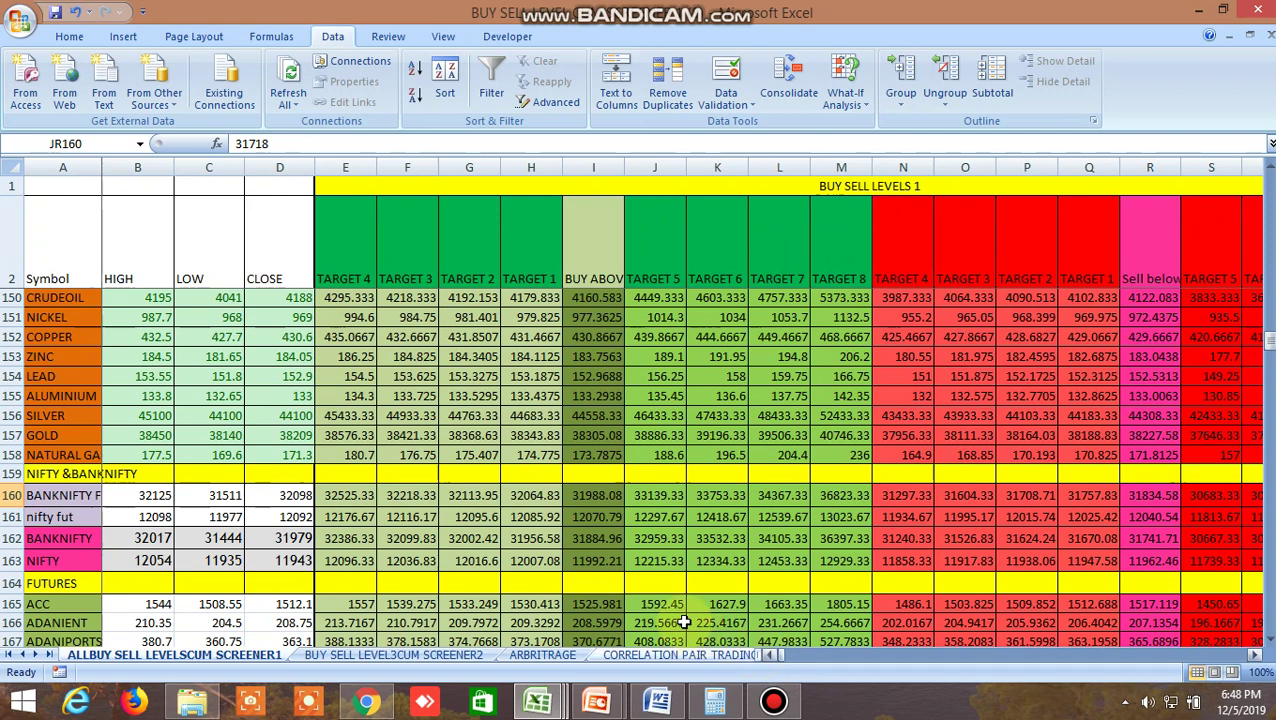
click(597, 496)
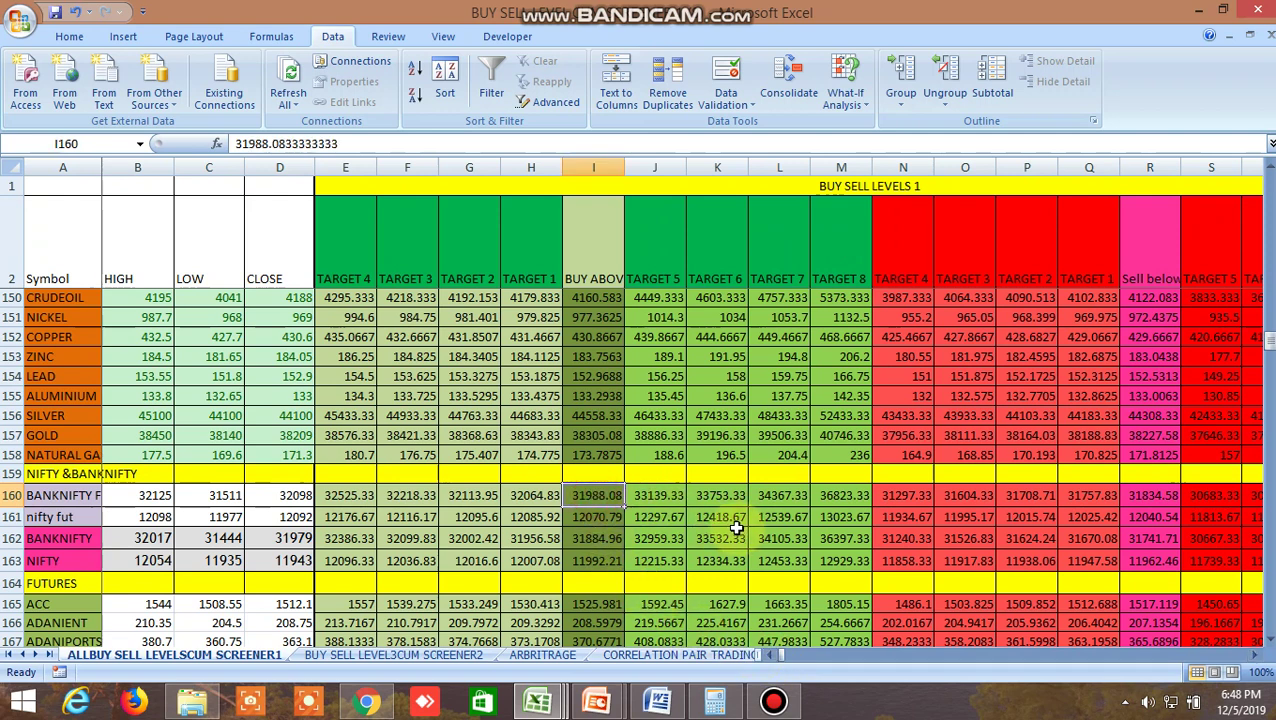
Switch to Kite in Chrome, view the market depth of BANKNIFTY DEC FUT and open its chart.
click(367, 702)
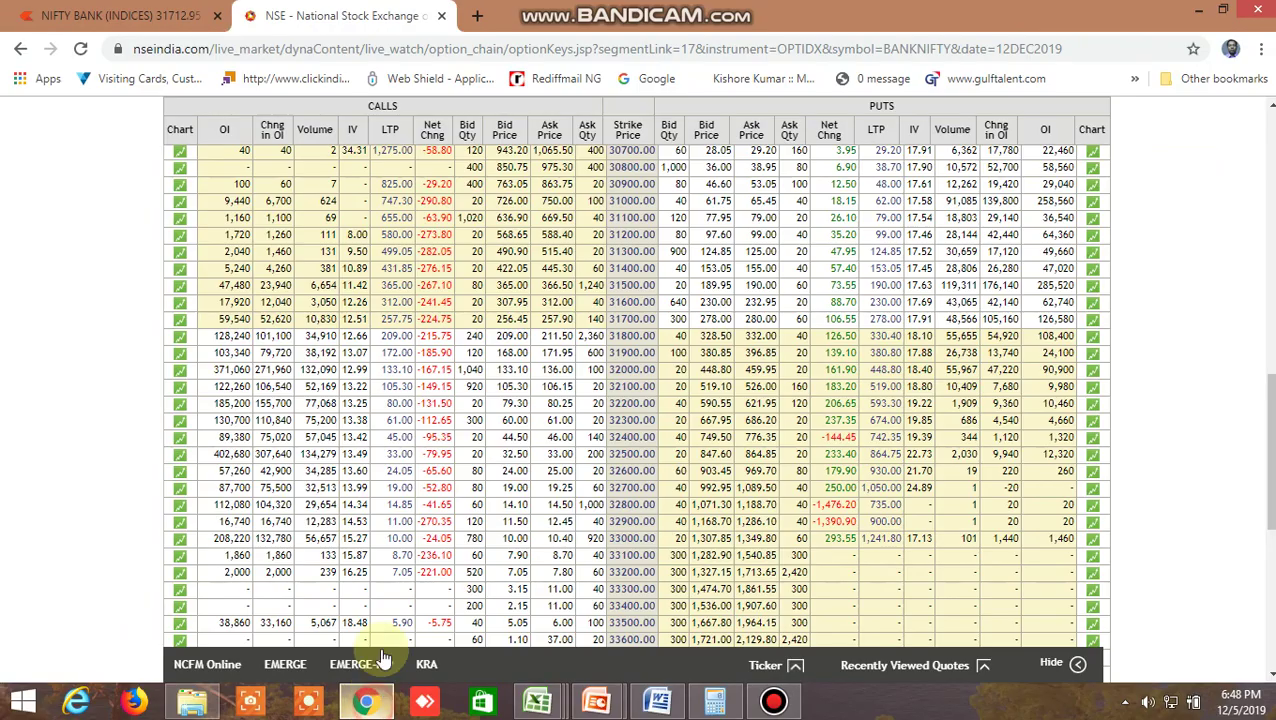
click(165, 22)
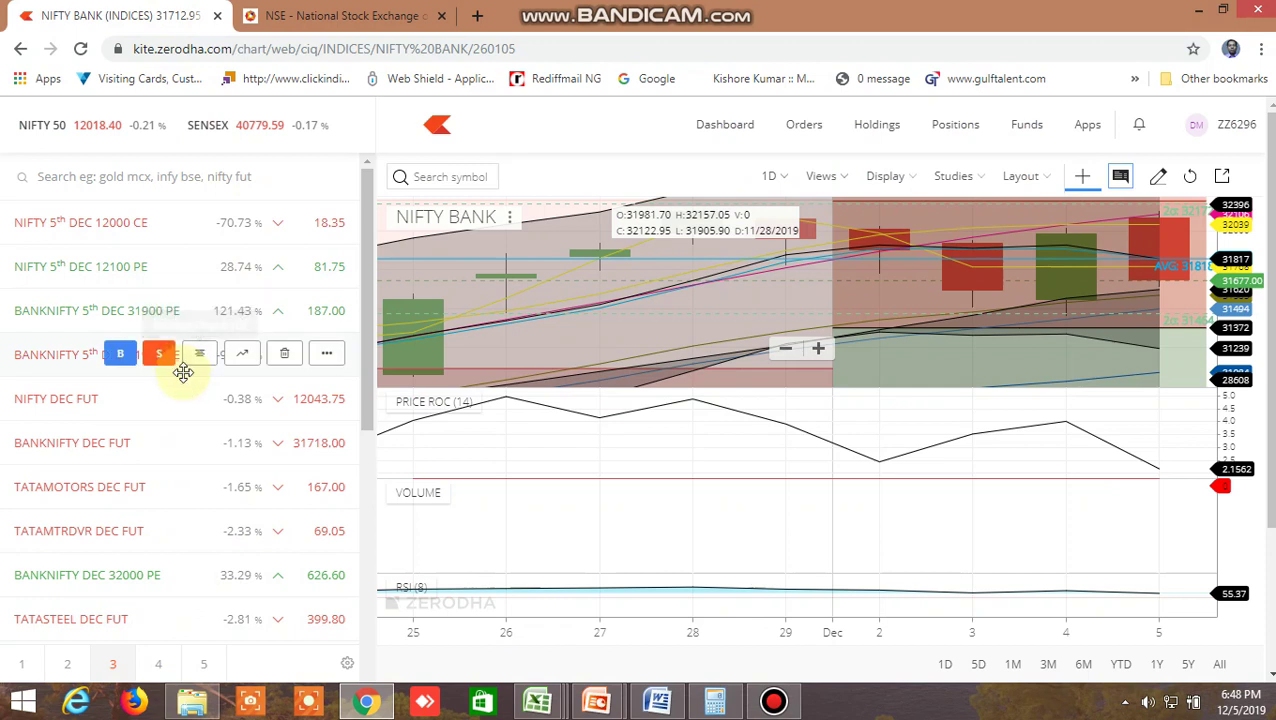
click(197, 445)
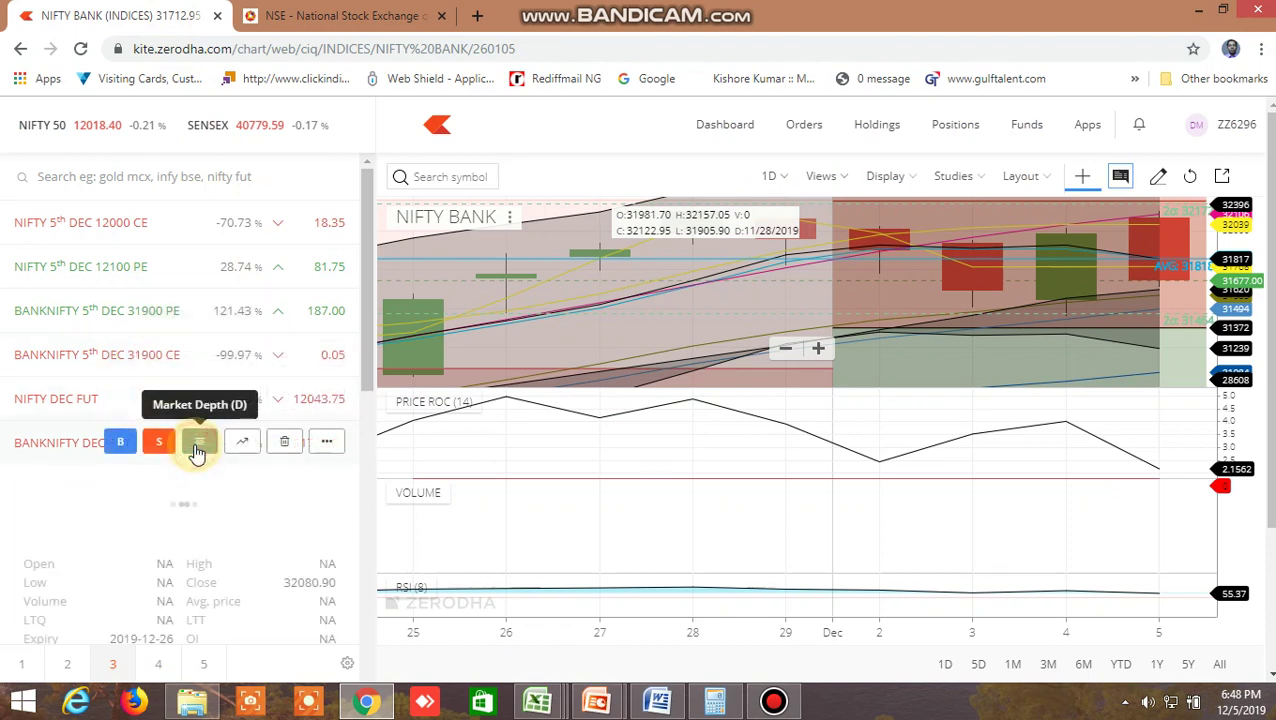
scroll(357, 379, down, 1)
scroll(362, 400, down, 3)
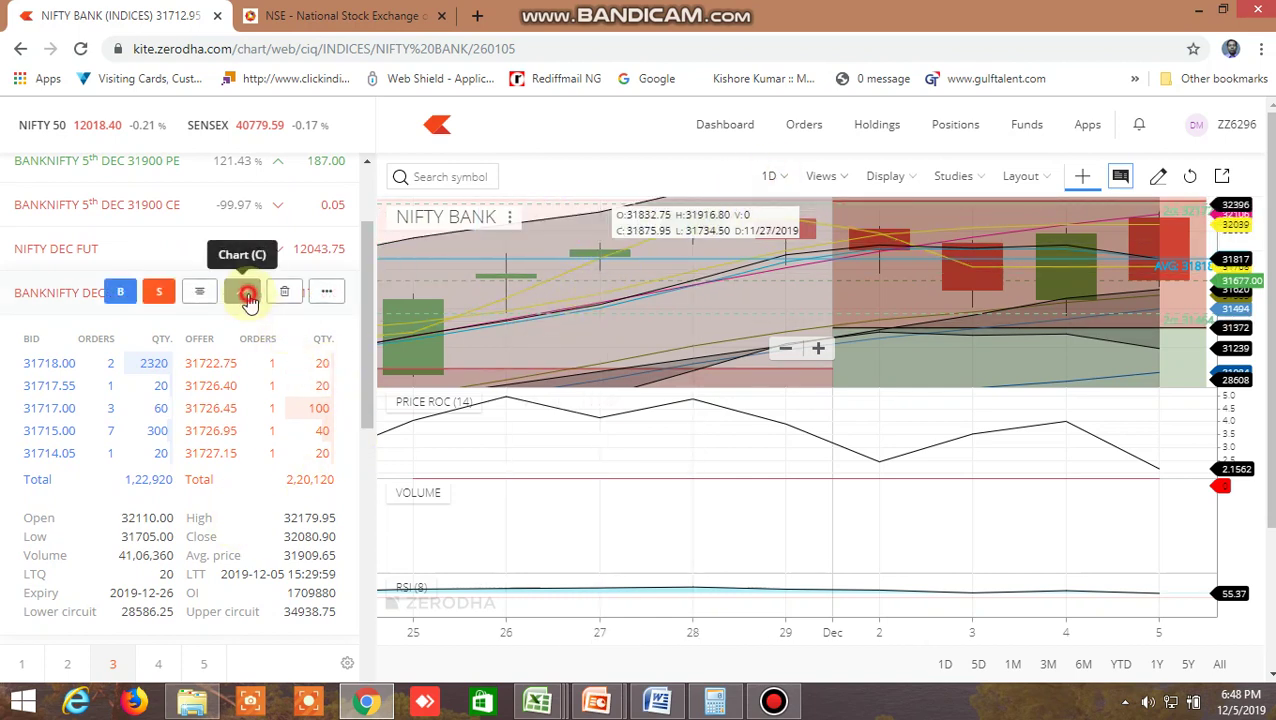
click(243, 293)
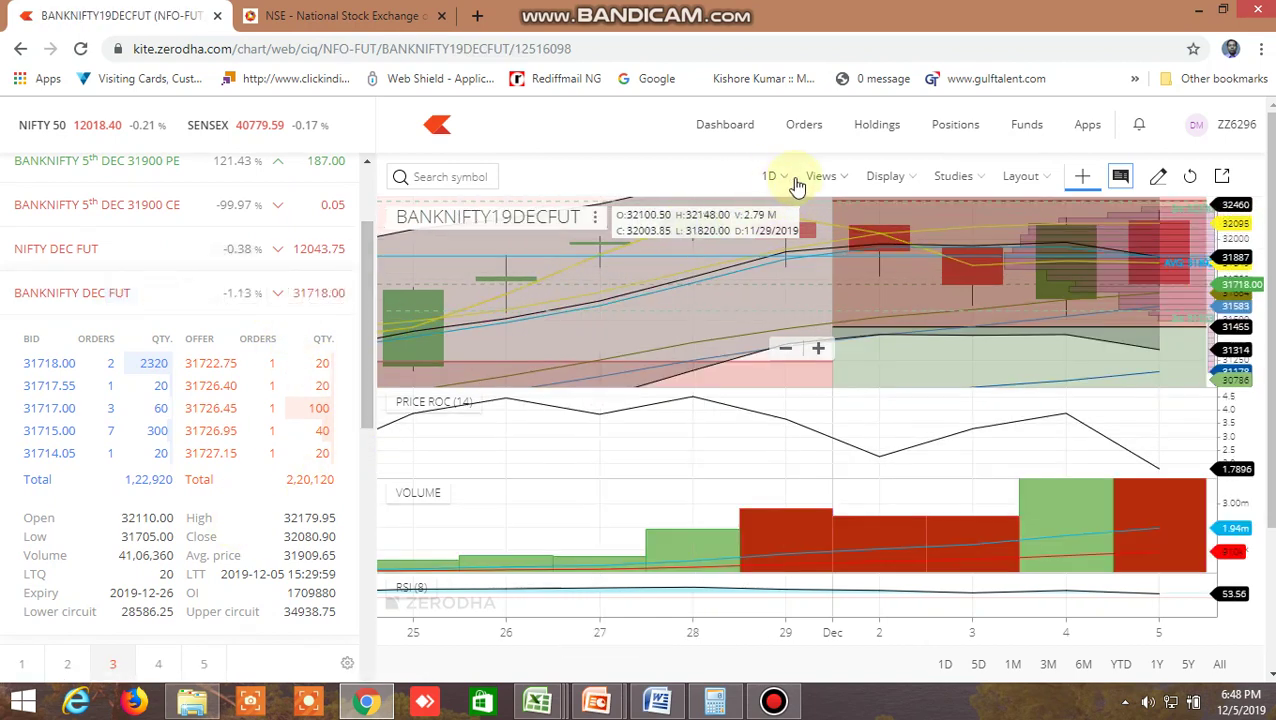
Set the BANKNIFTY19DECFUT chart to the 15-minute interval and show the 4 and 5 December sessions.
click(779, 178)
click(793, 373)
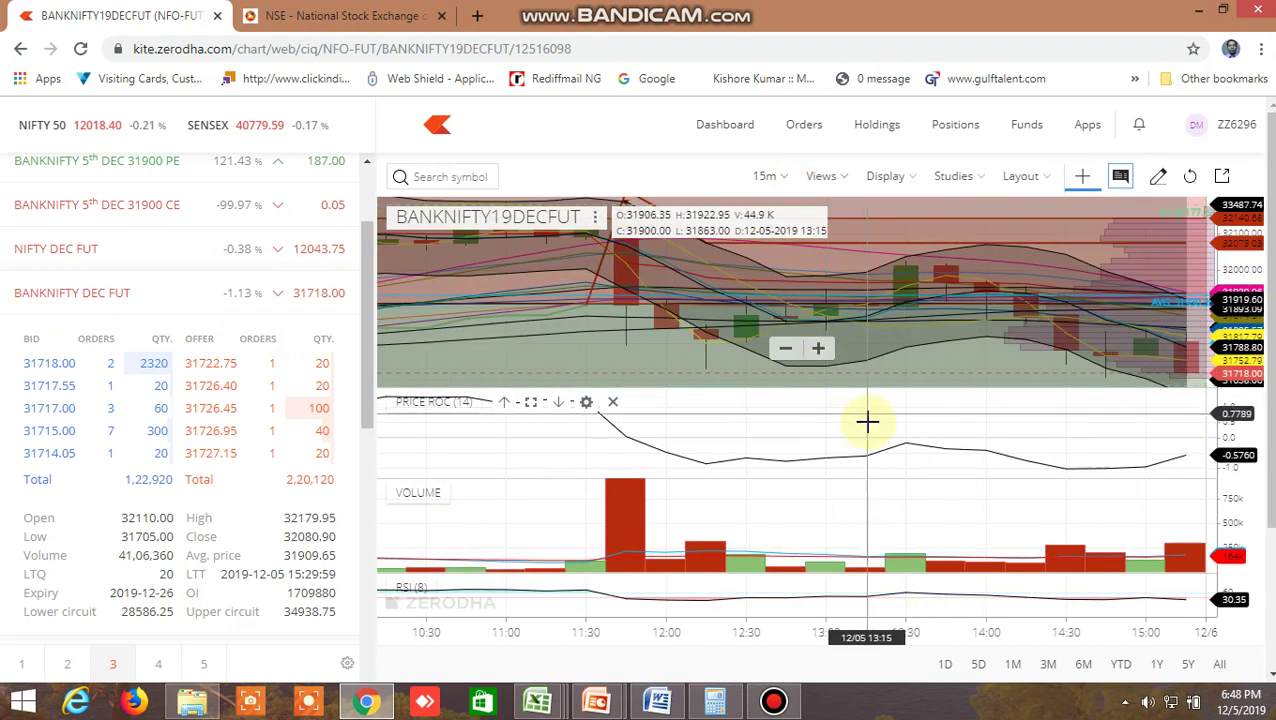
drag(797, 370, 1052, 400)
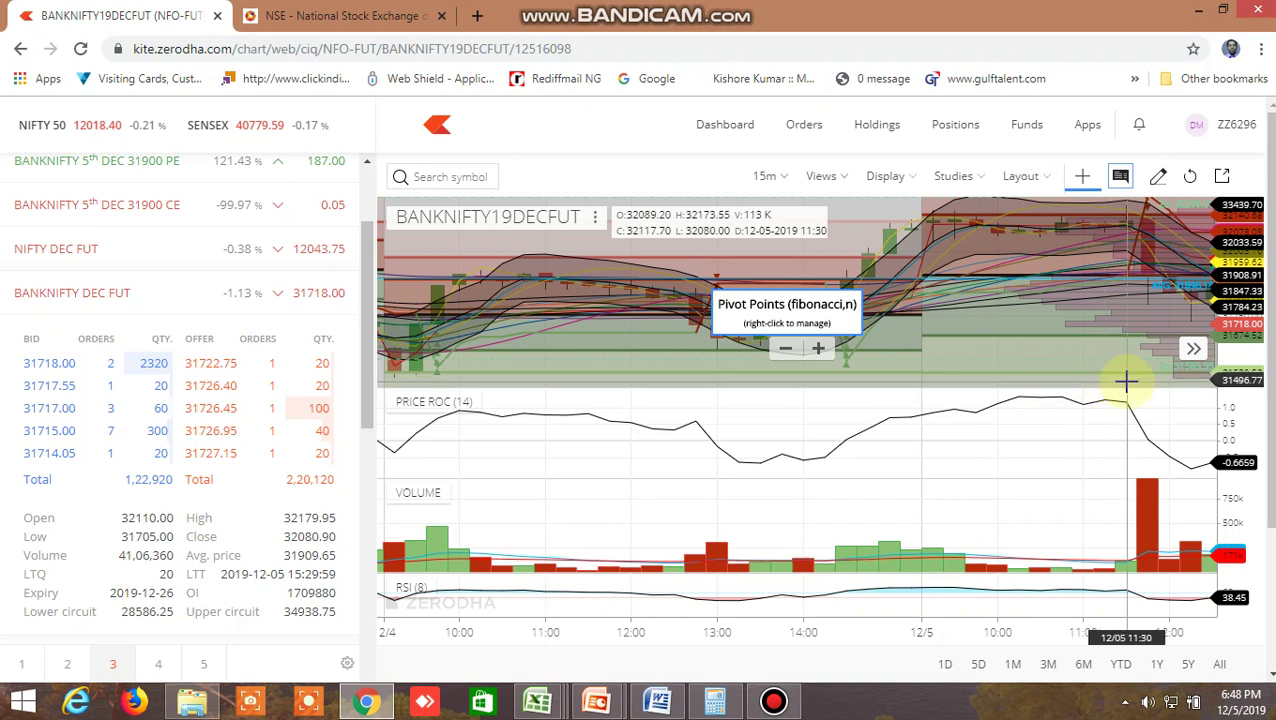
Return to the screener workbook in Excel and check the BANKNIFTY futures' TARGET 2, TARGET 3 and Sell below levels.
mouse_move(537, 700)
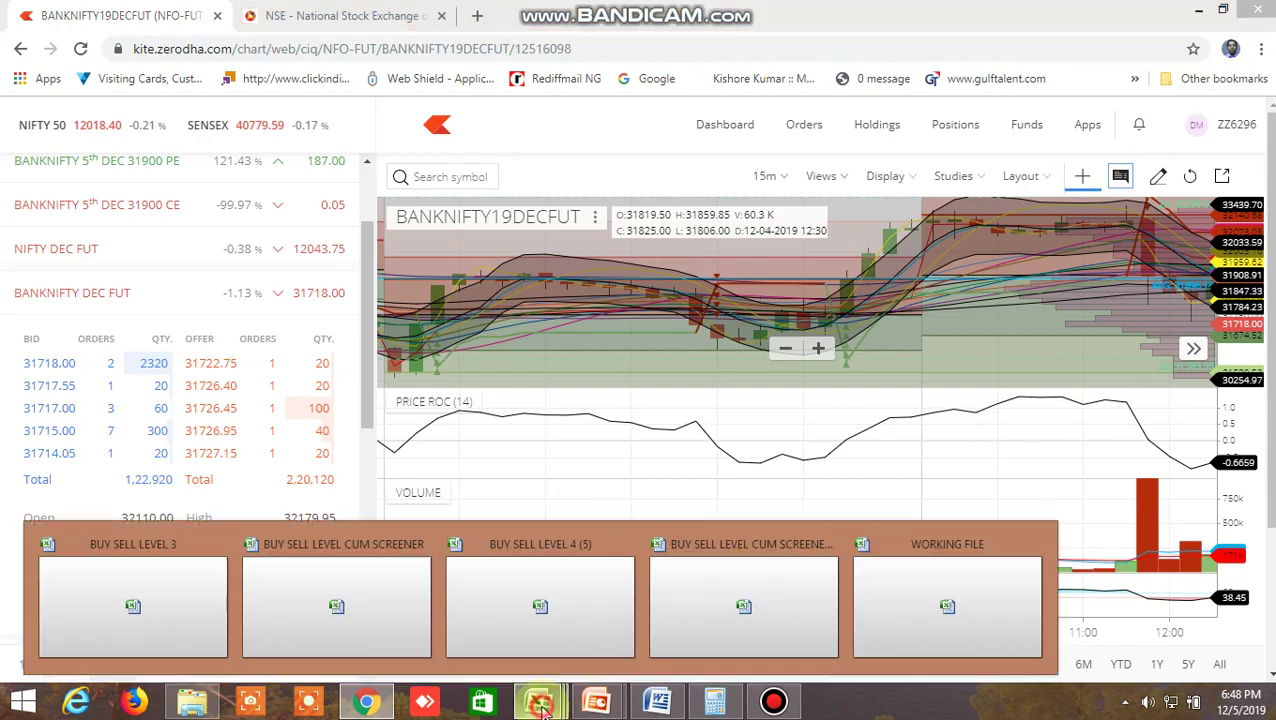
click(752, 610)
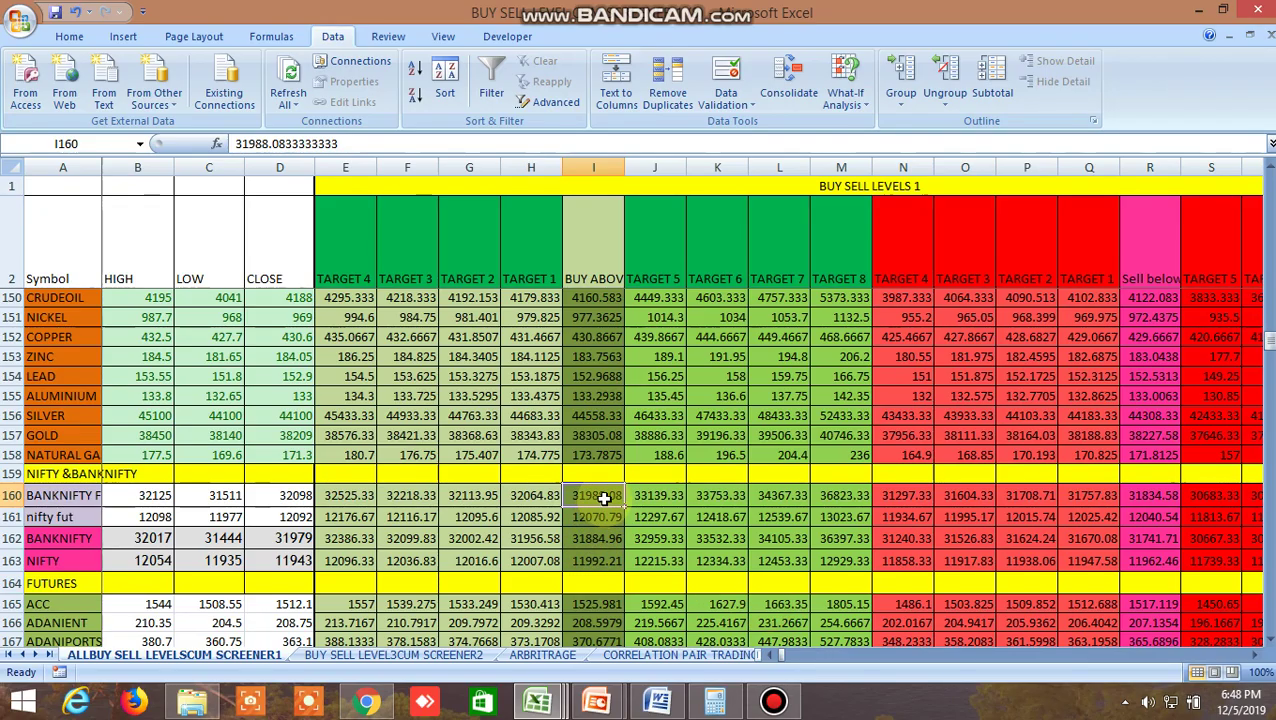
click(469, 494)
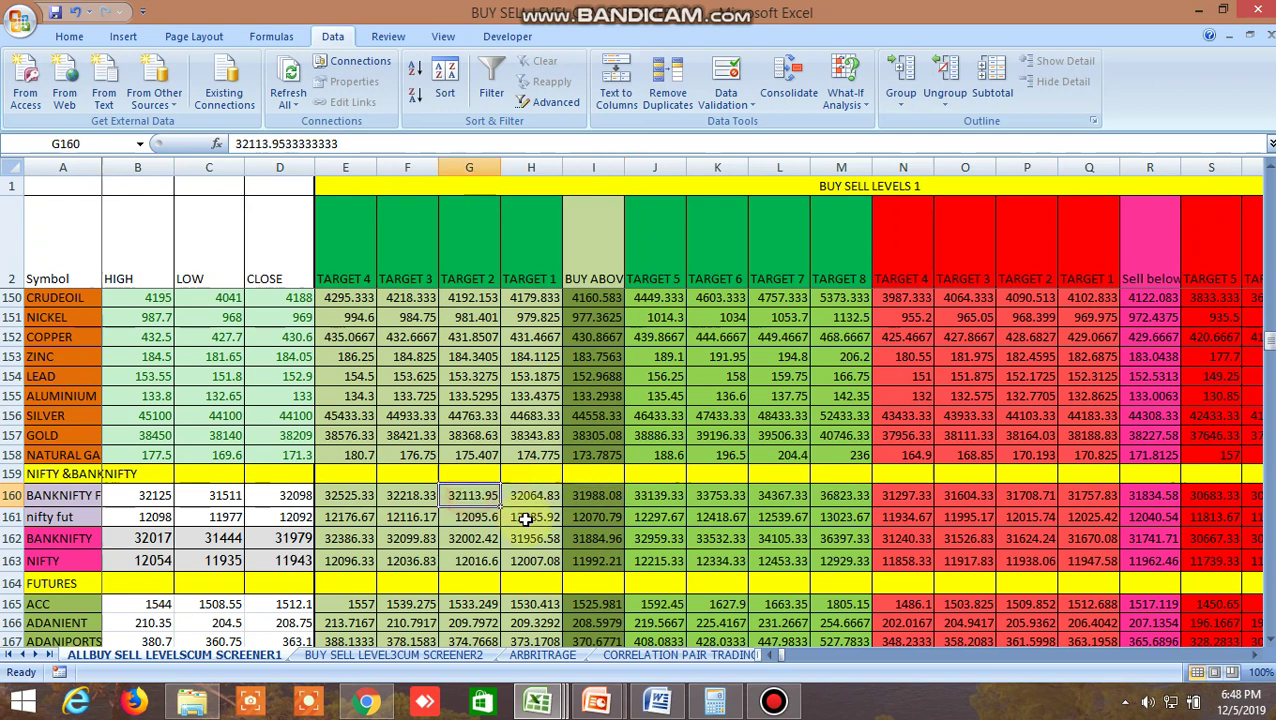
click(412, 496)
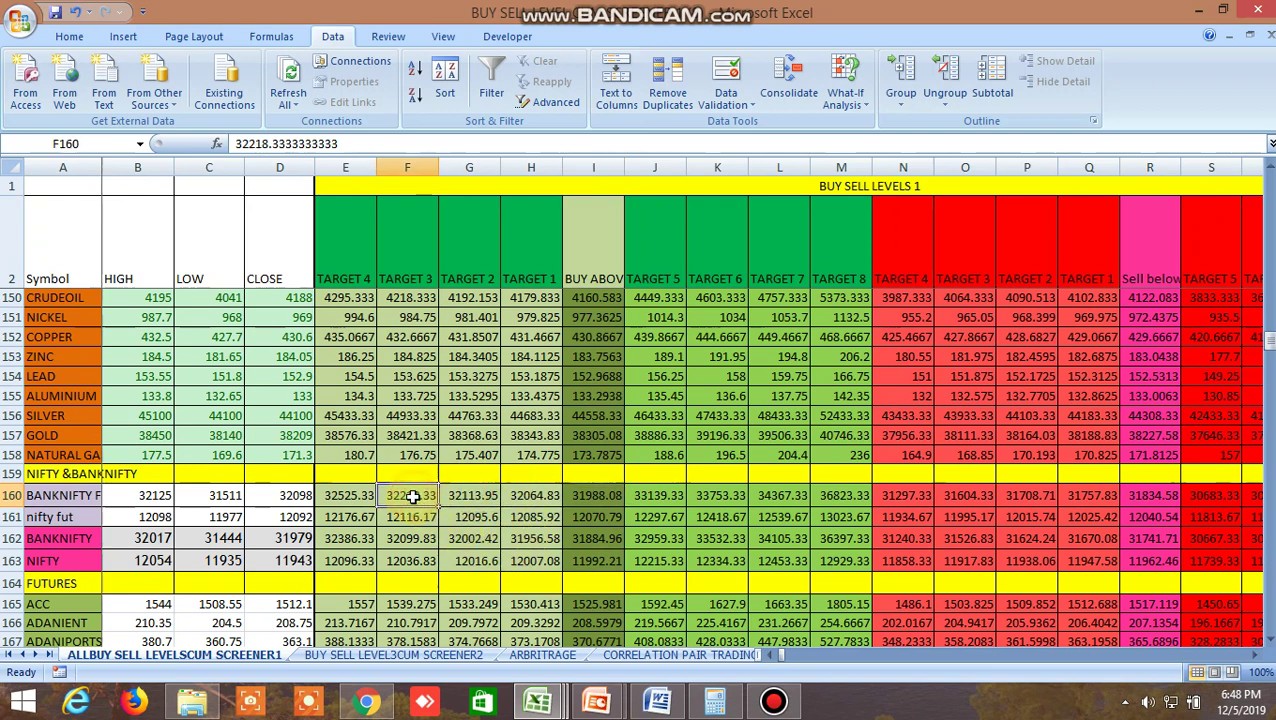
click(1146, 495)
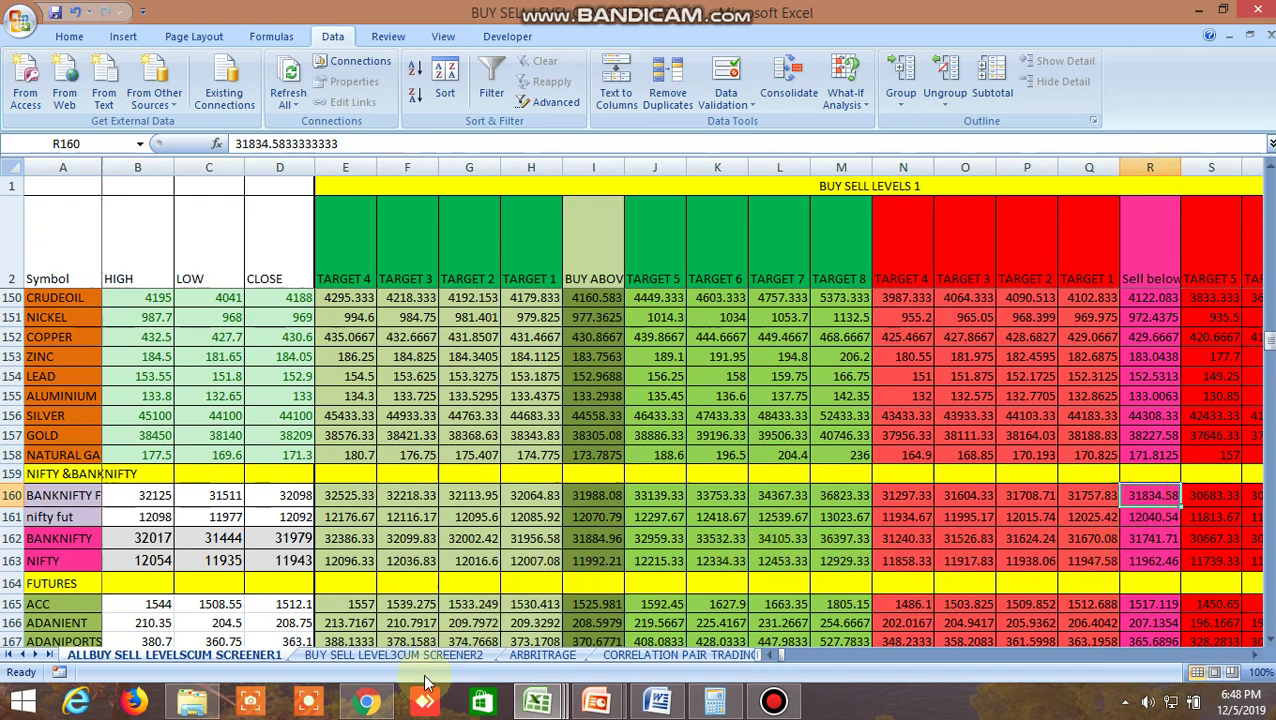
Return to the BANKNIFTY19DECFUT chart in Chrome and examine the 5 December price movement from 11:30 onward.
click(369, 701)
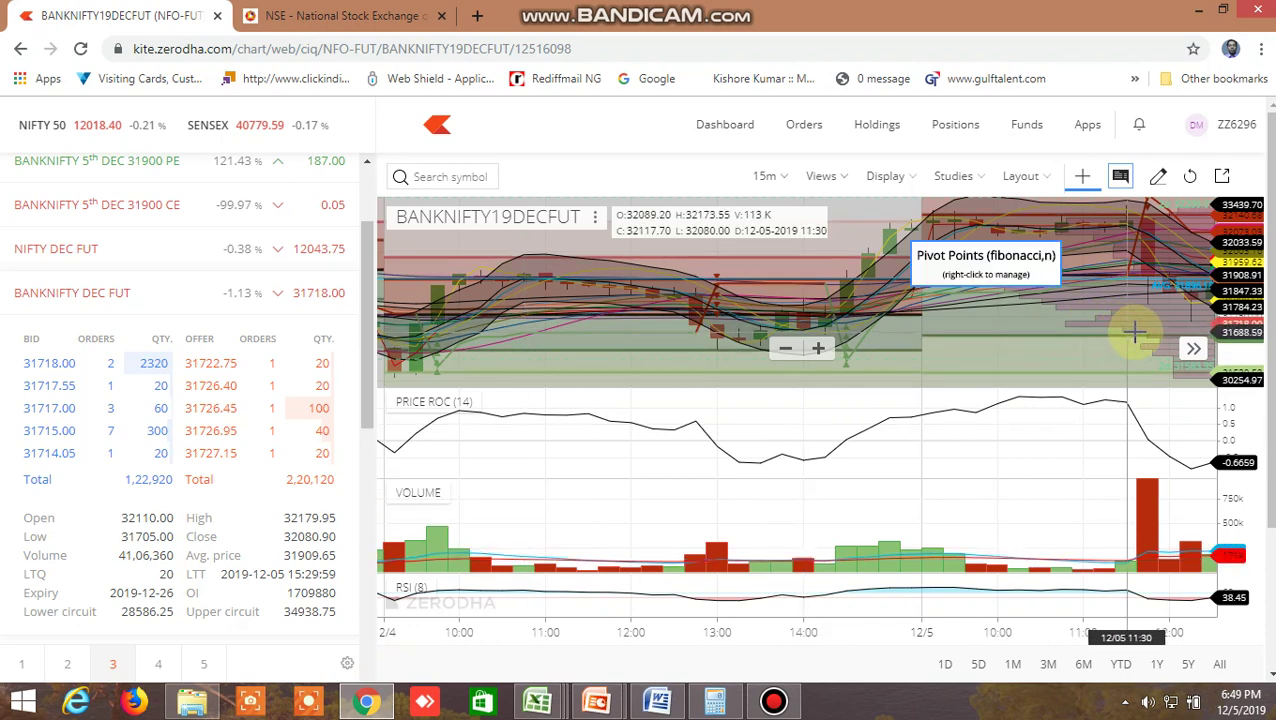
drag(1142, 335, 1010, 330)
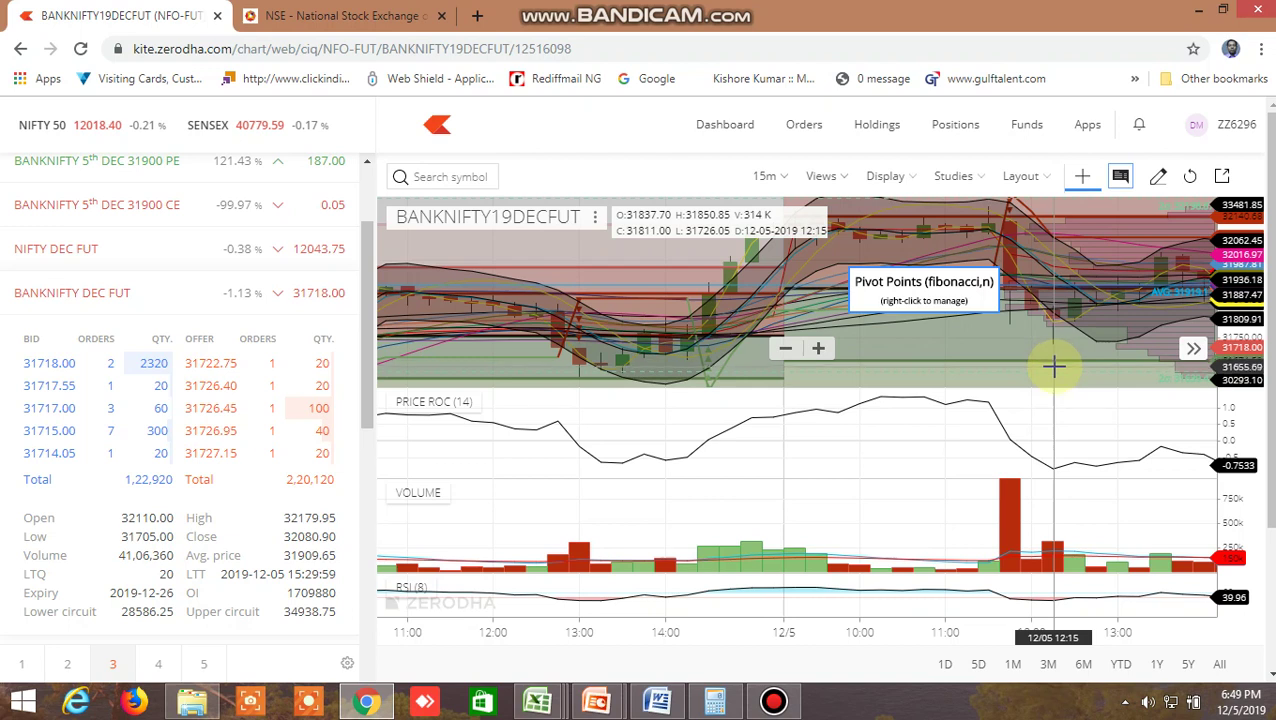
Switch to the BUY SELL LEVEL 4 (5) workbook and find the BANKNIFTY and NIFTY futures rows under LEVELS MATCHED PROFIT MADE.
mouse_move(557, 703)
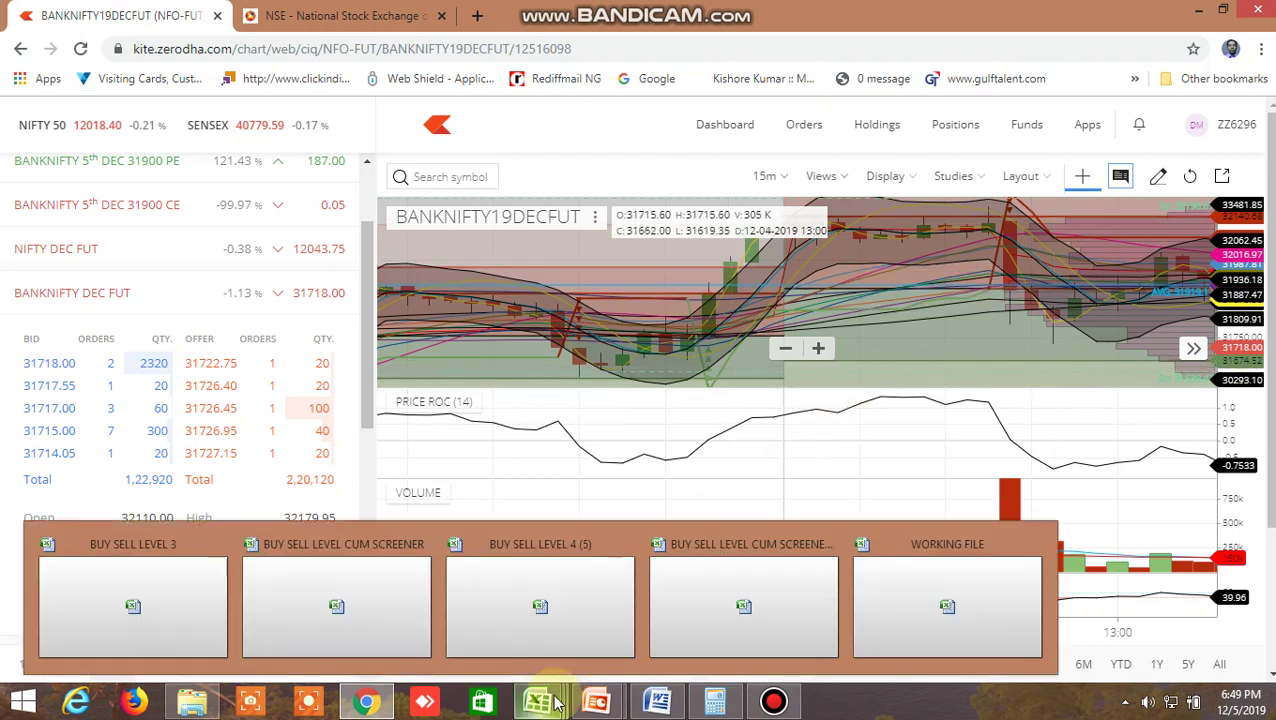
click(550, 600)
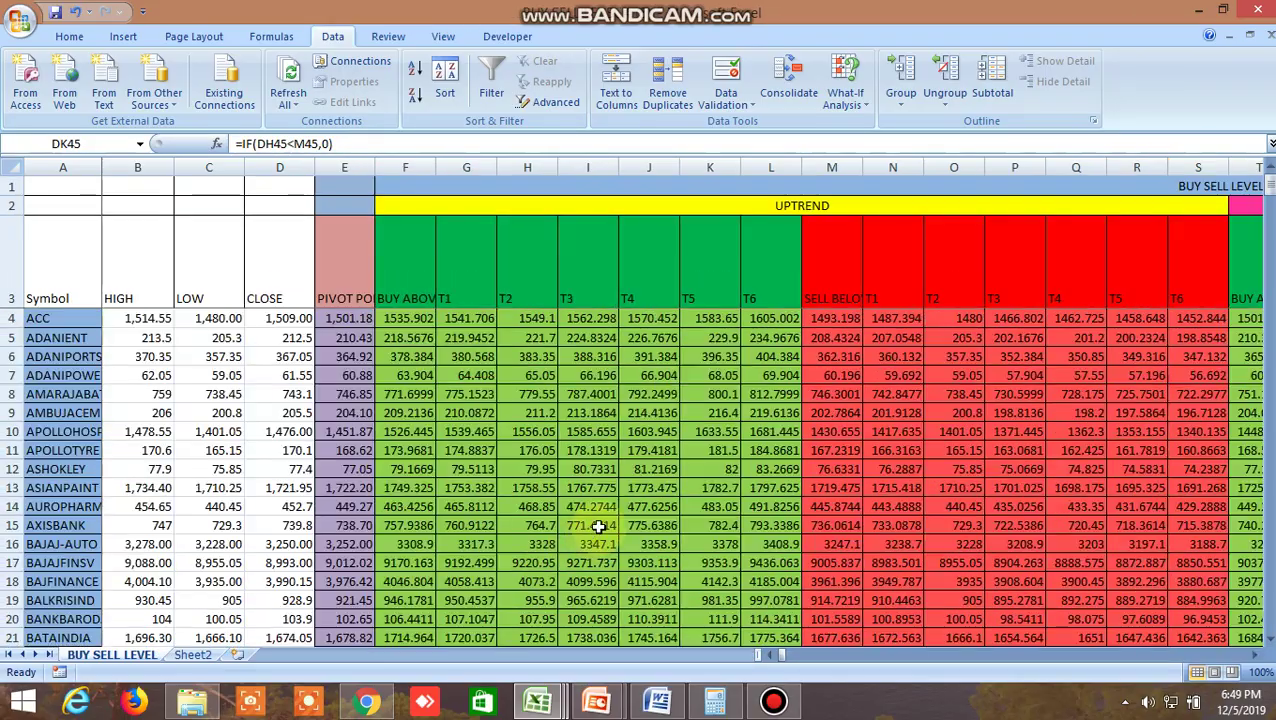
drag(785, 665, 829, 655)
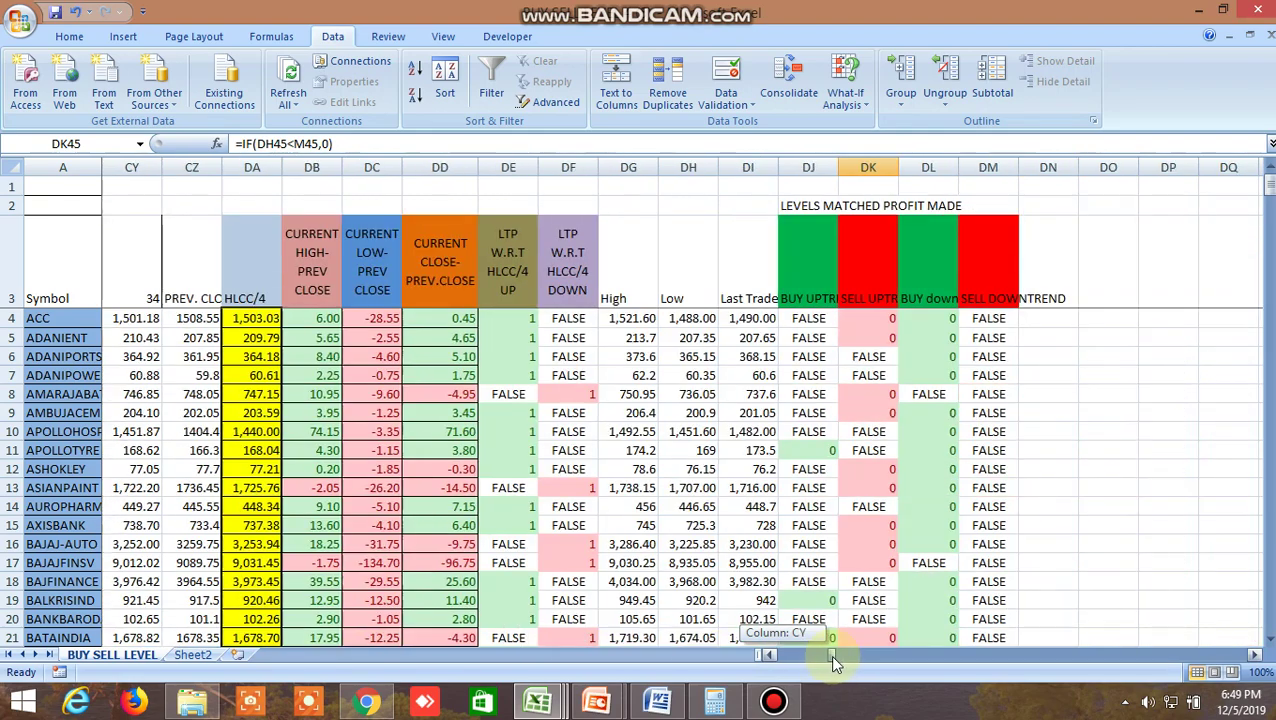
scroll(735, 487, down, 3)
scroll(735, 487, down, 14)
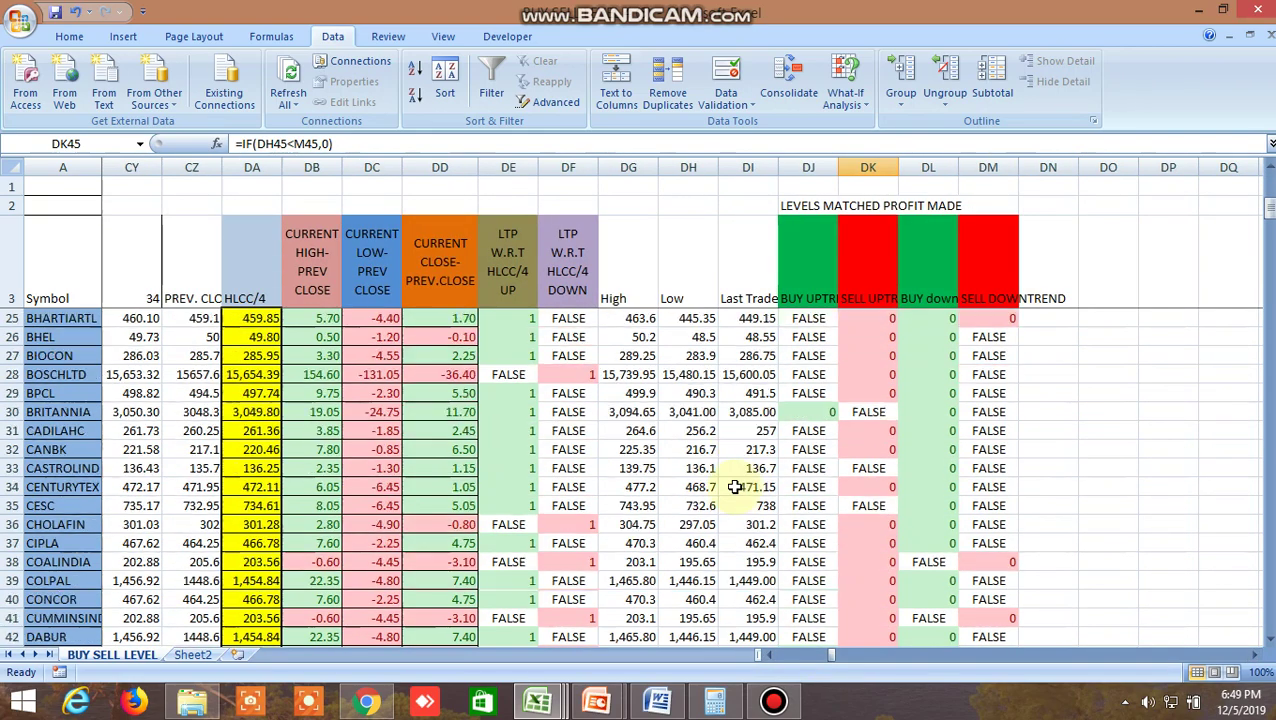
scroll(741, 487, down, 17)
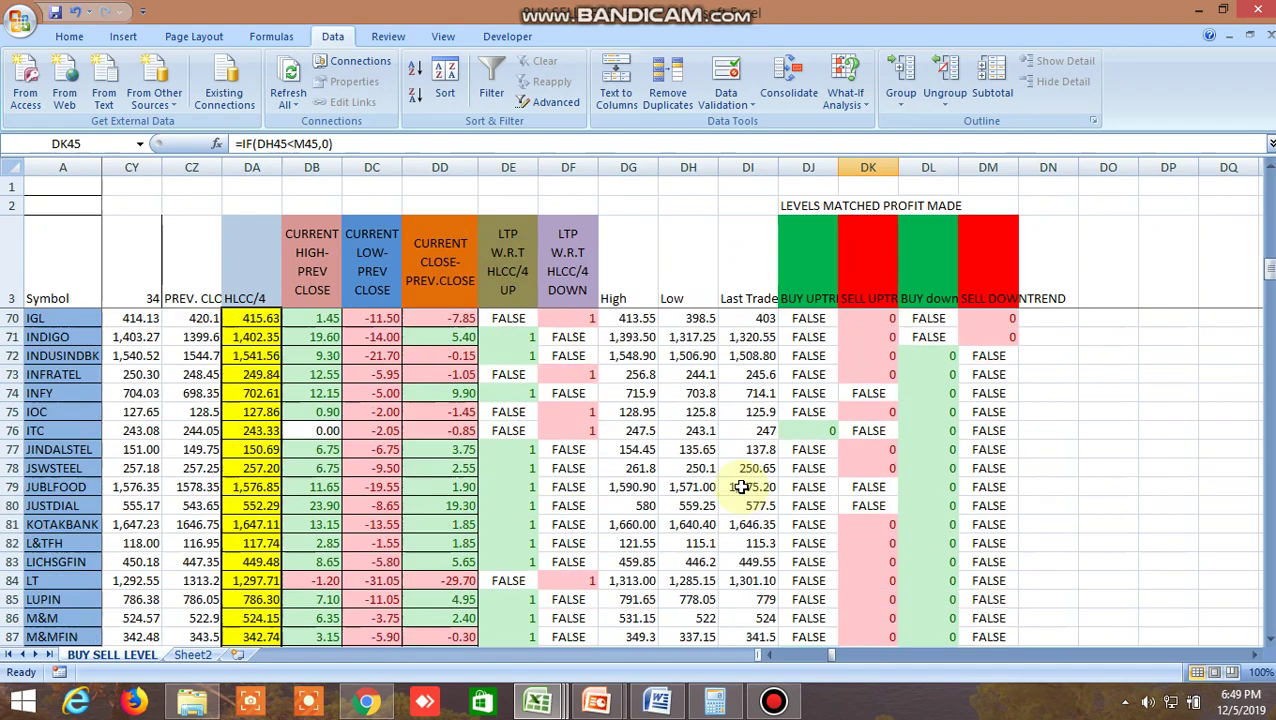
scroll(741, 487, down, 13)
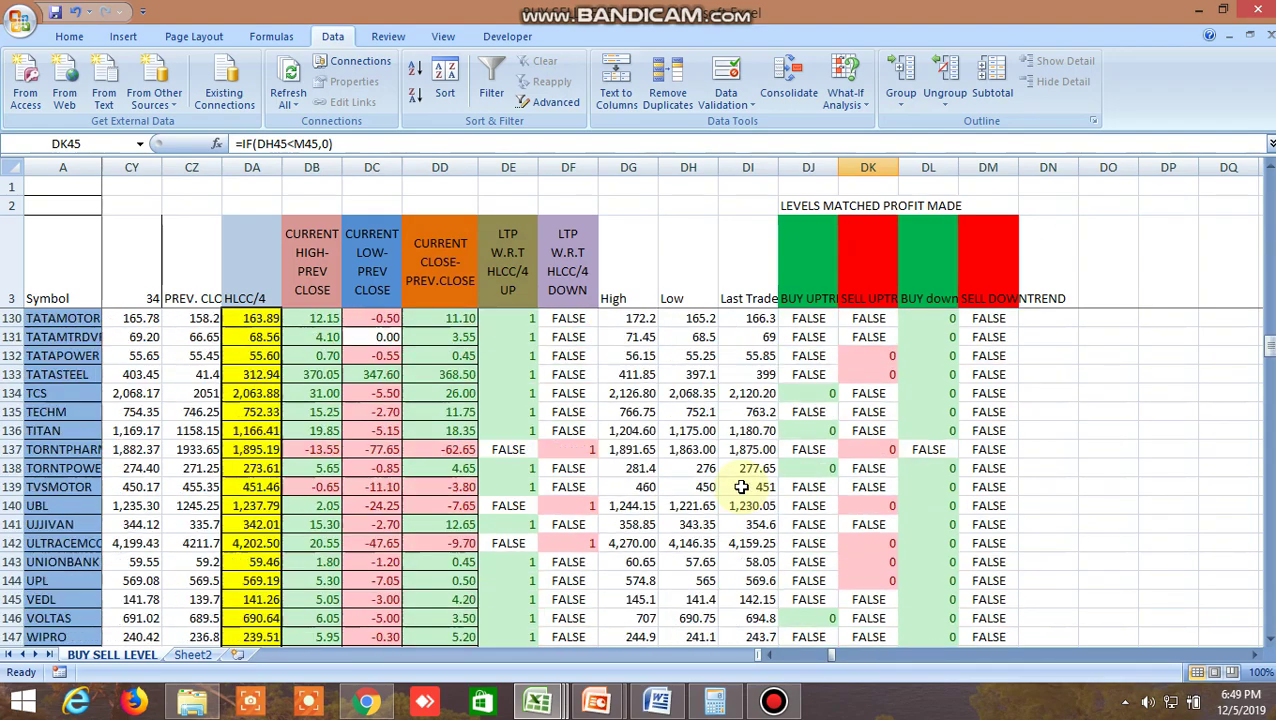
scroll(741, 487, down, 3)
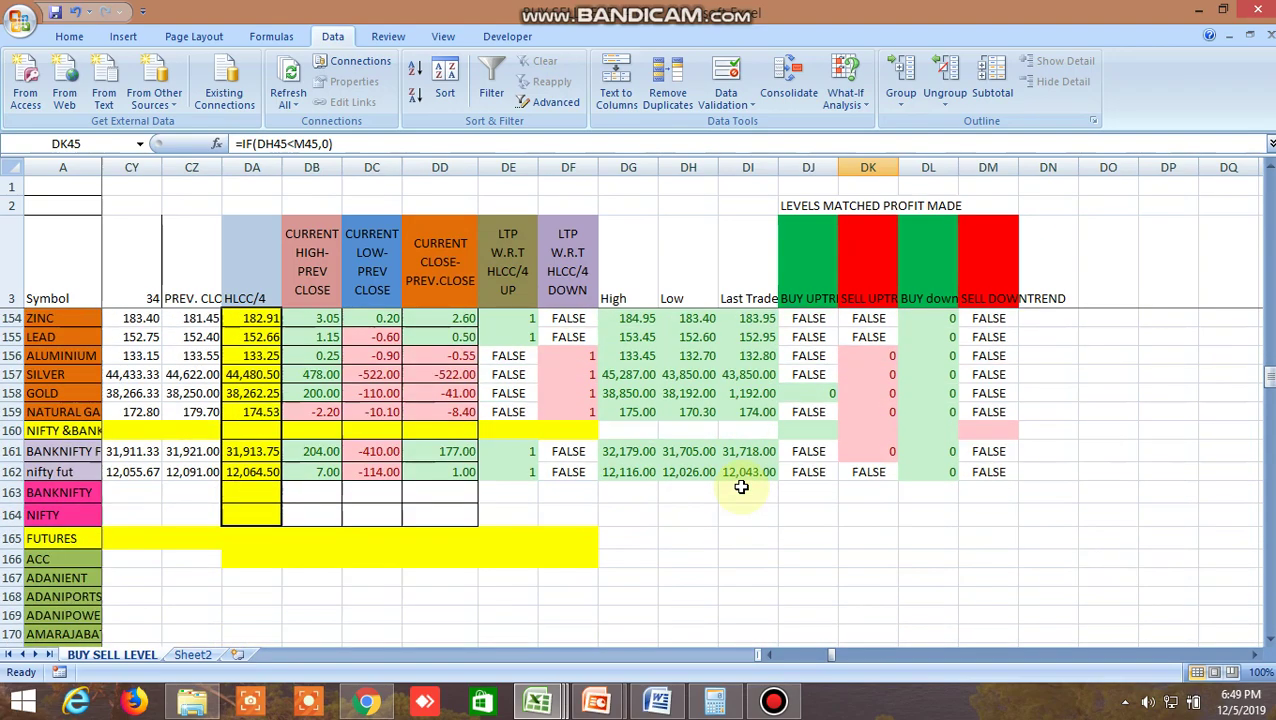
Check the BANKNIFTY futures' buy and sell uptrend and buy downtrend matches, and return to its UPTREND levels.
click(810, 450)
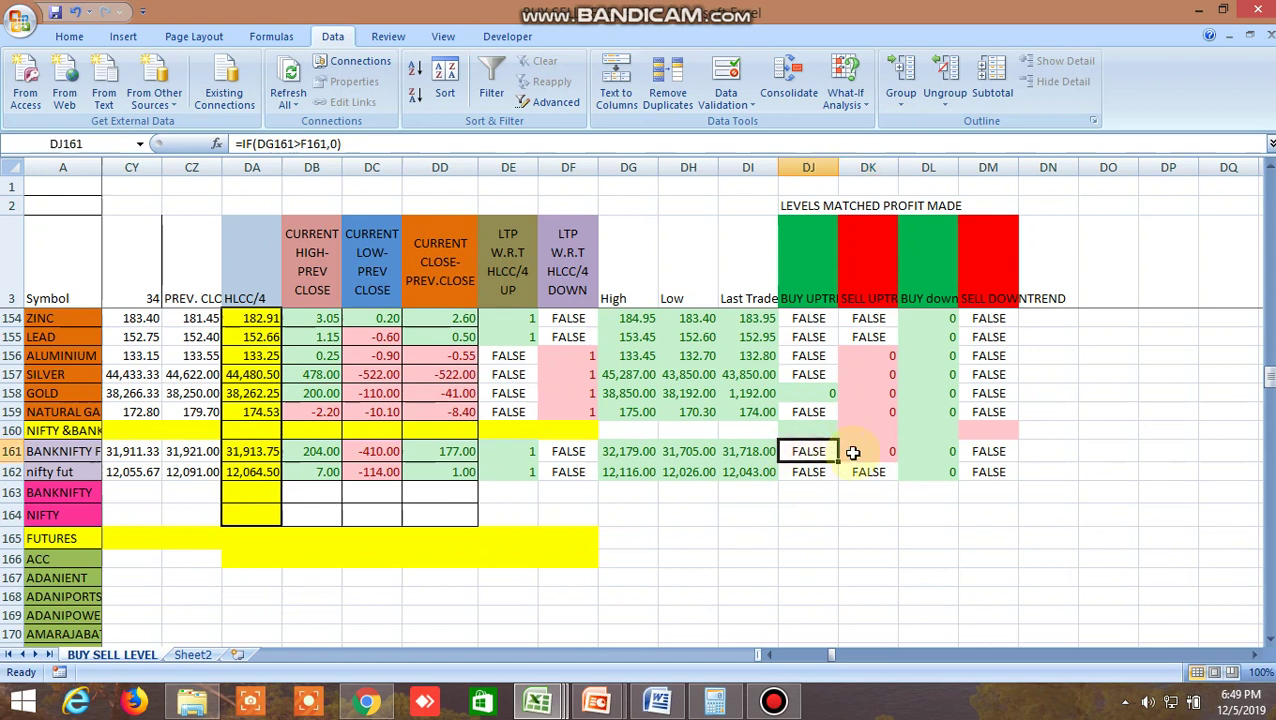
click(862, 452)
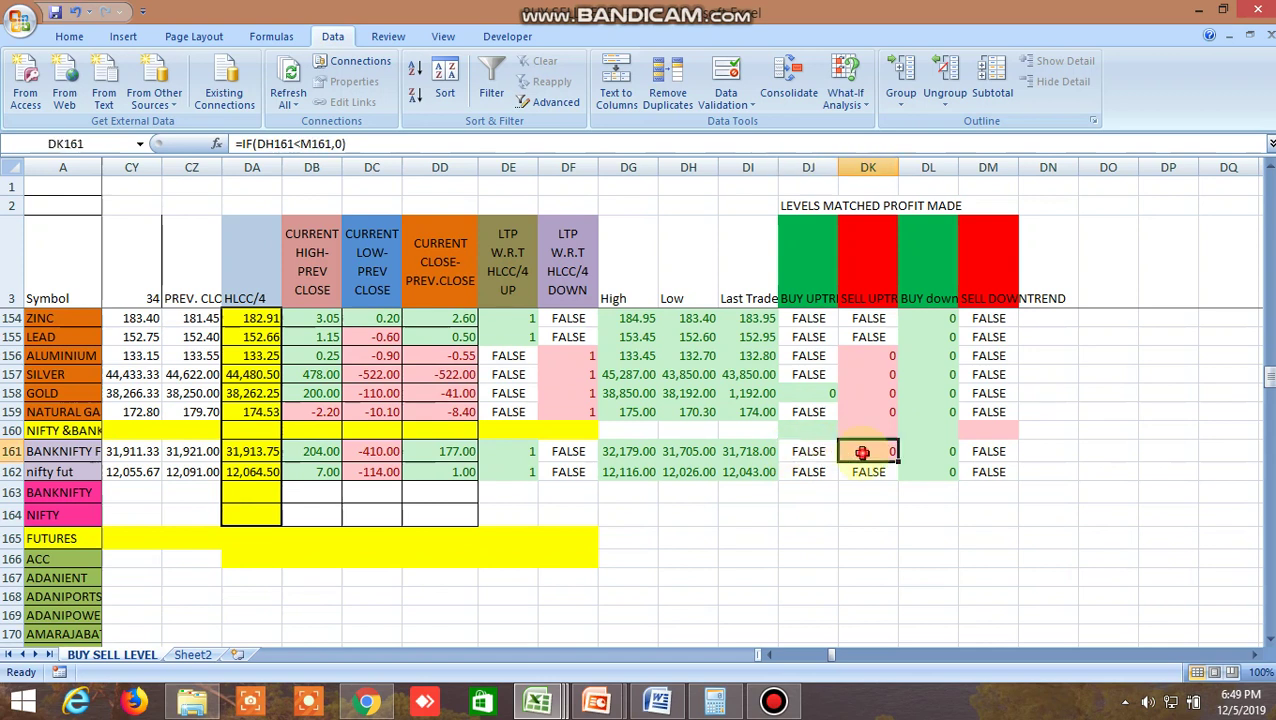
click(924, 455)
click(869, 451)
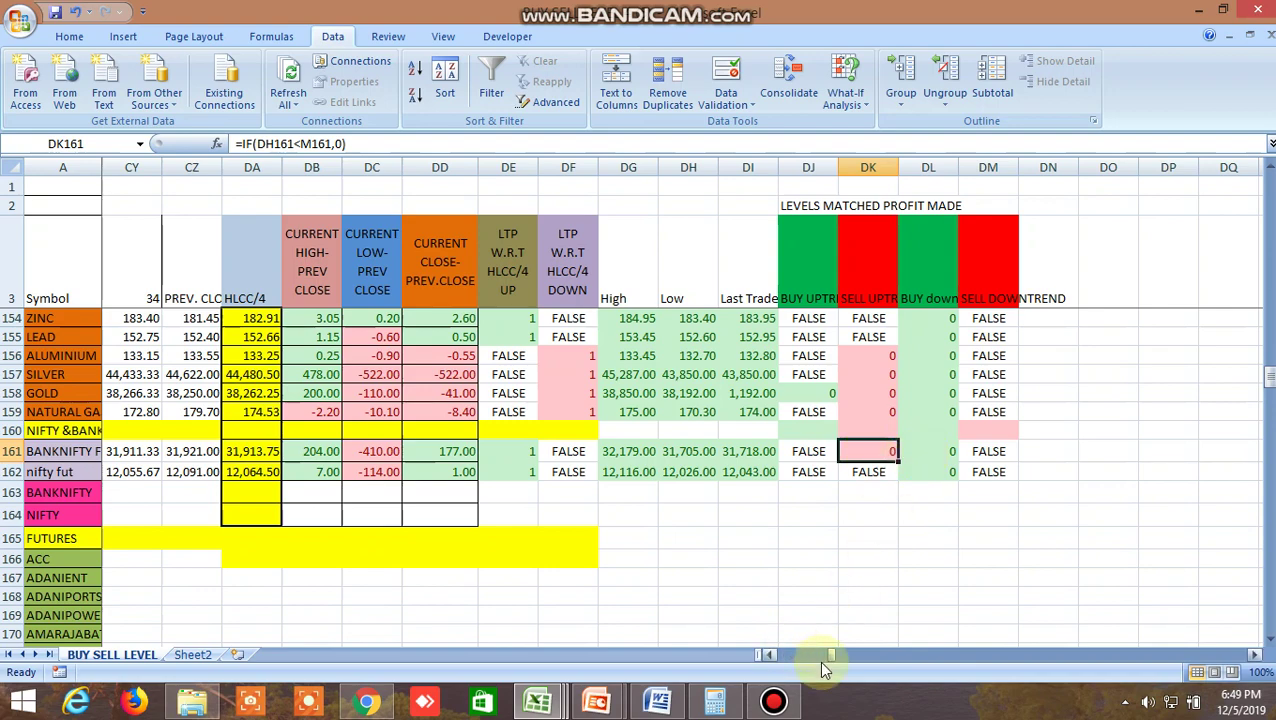
drag(833, 658, 763, 658)
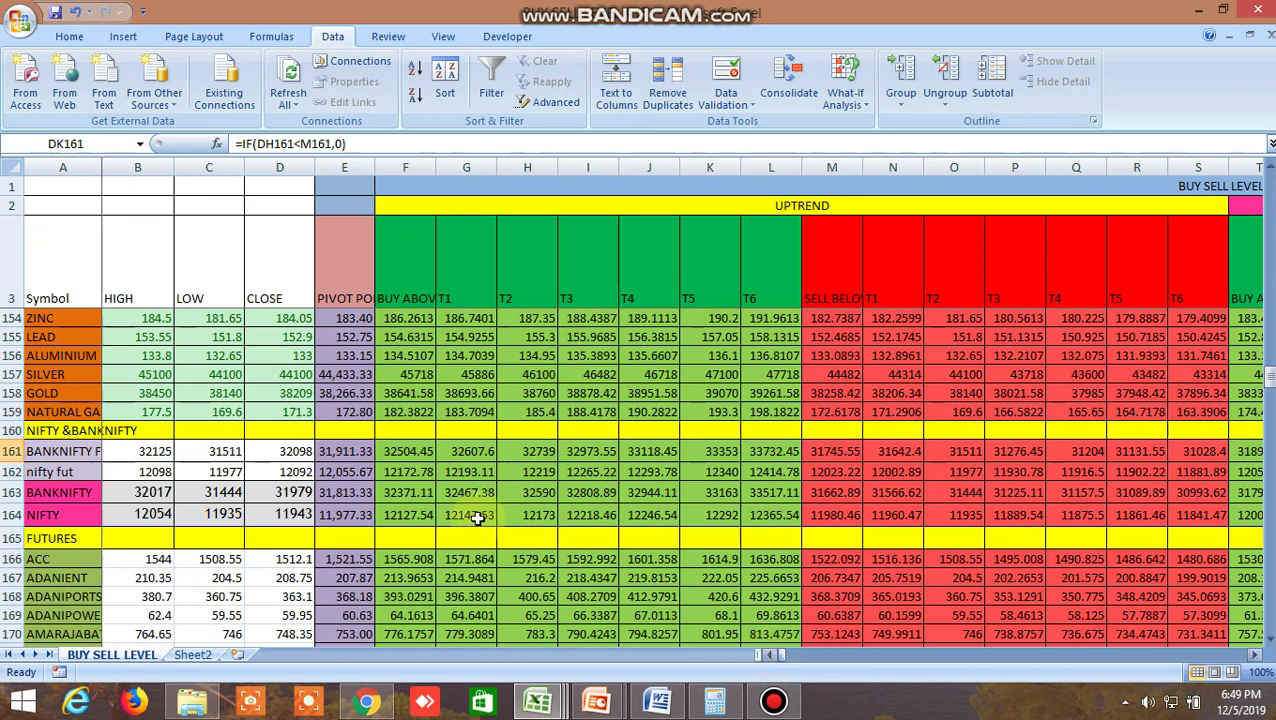
Compare the BANKNIFTY futures' UPTREND buy above and sell below levels with the day's Low, and check the nifty fut sell uptrend match.
click(412, 452)
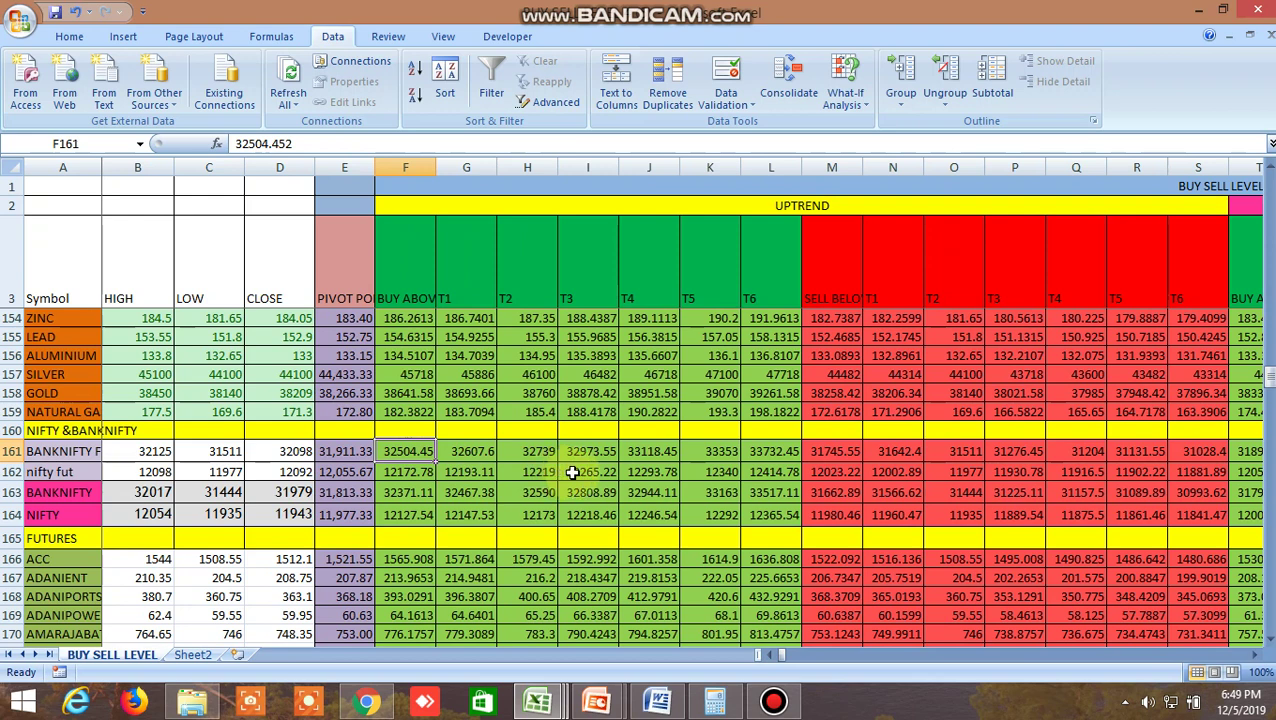
click(838, 452)
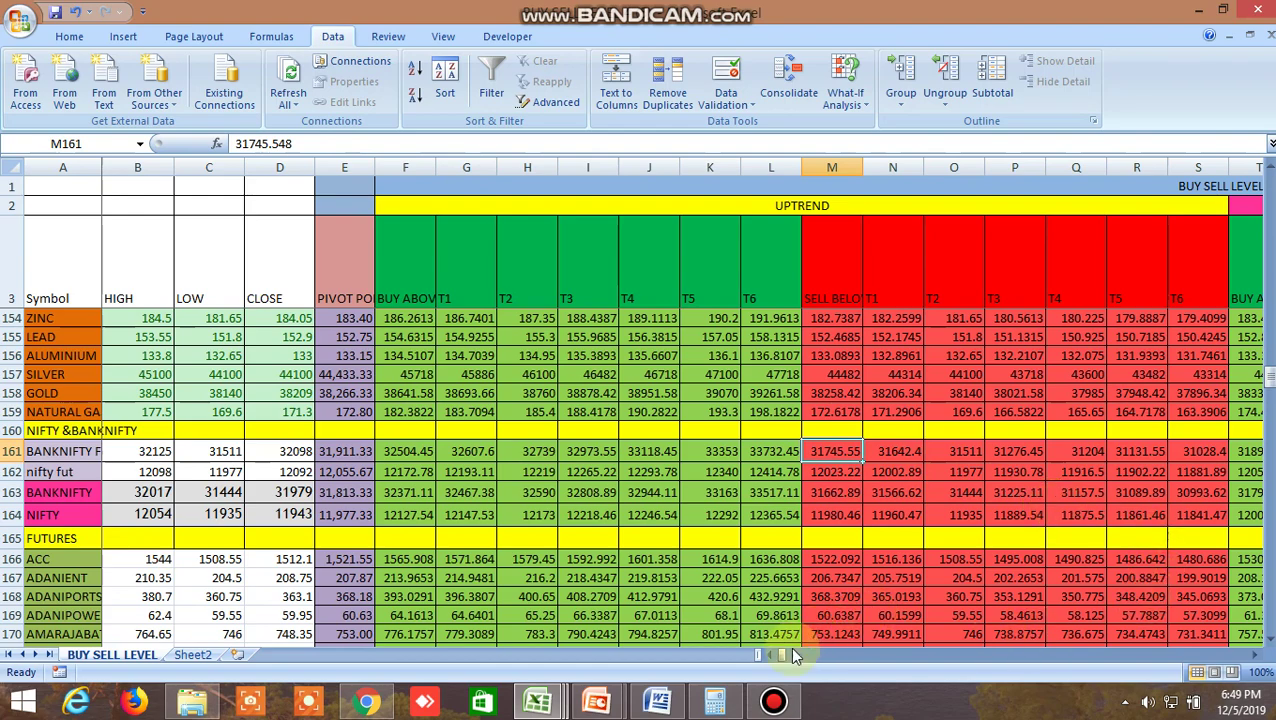
drag(777, 652, 828, 658)
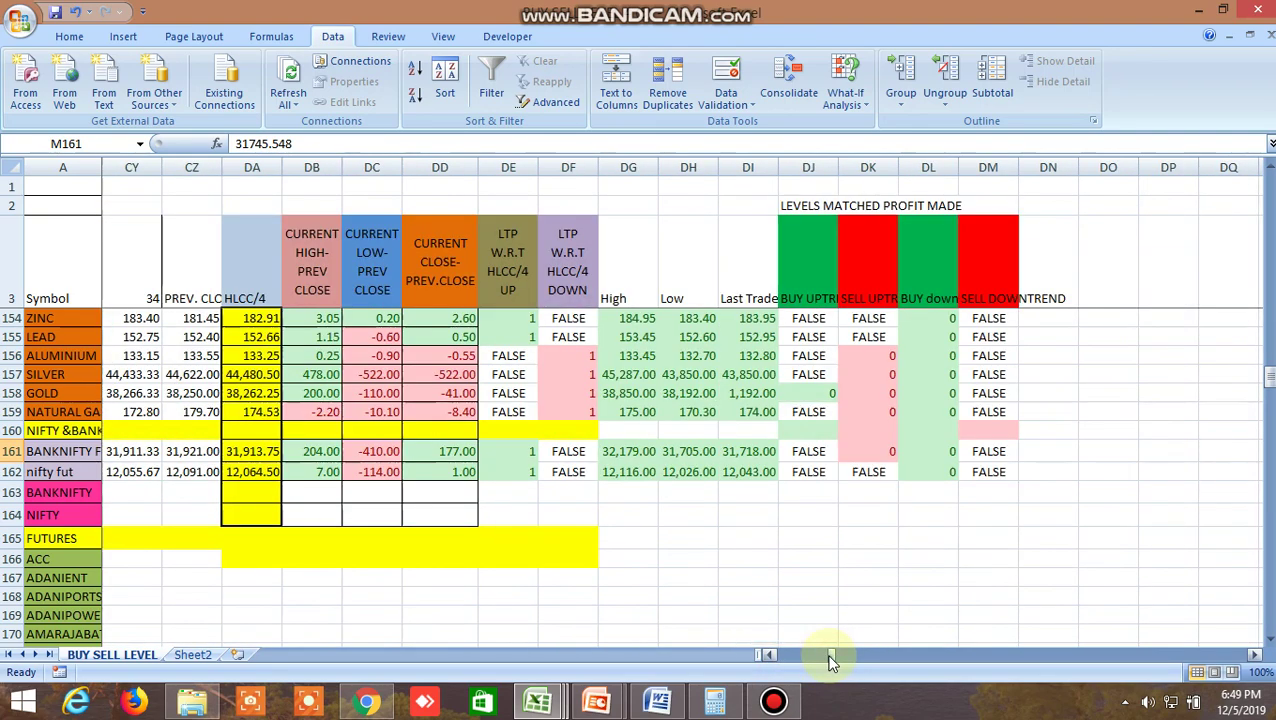
click(690, 455)
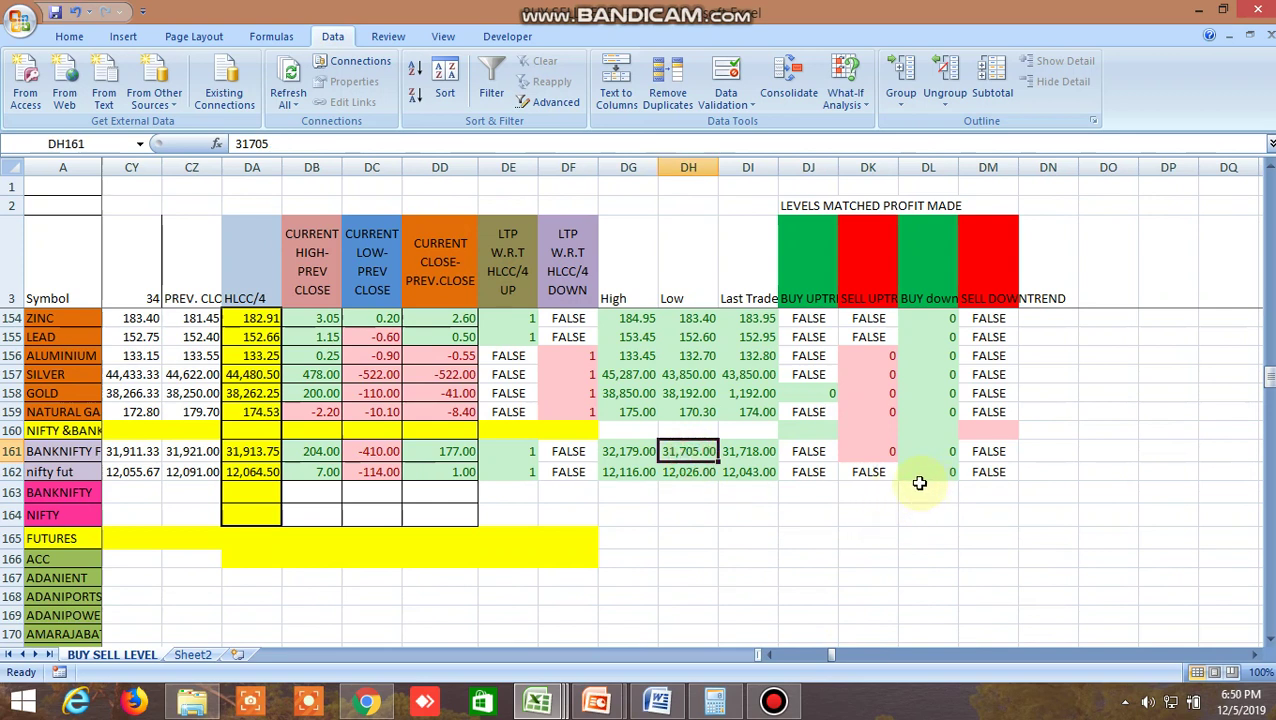
click(870, 473)
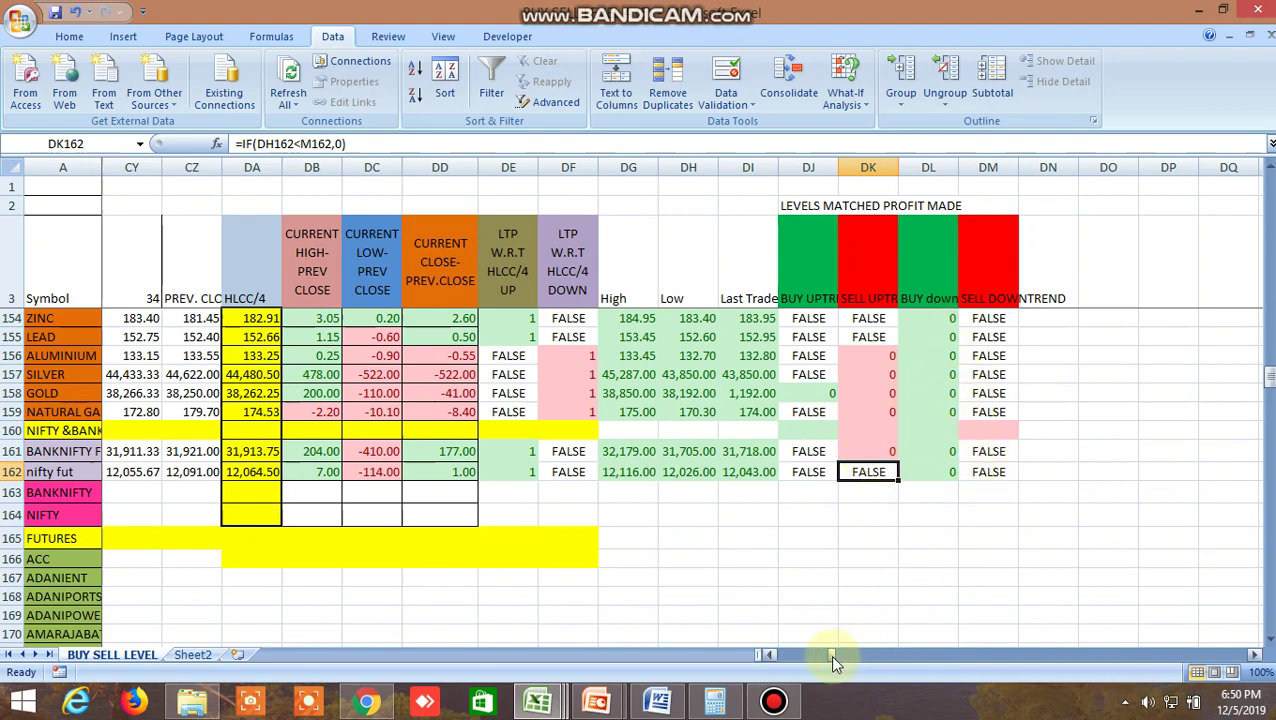
drag(829, 654, 780, 656)
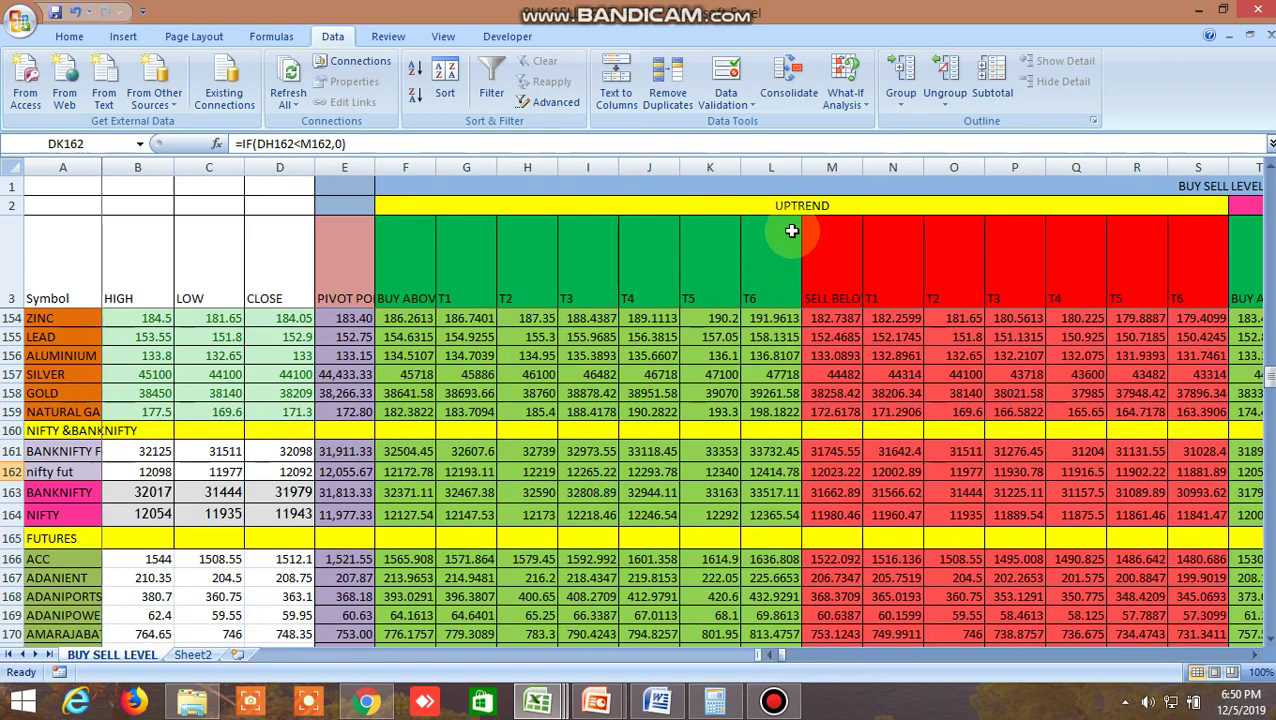